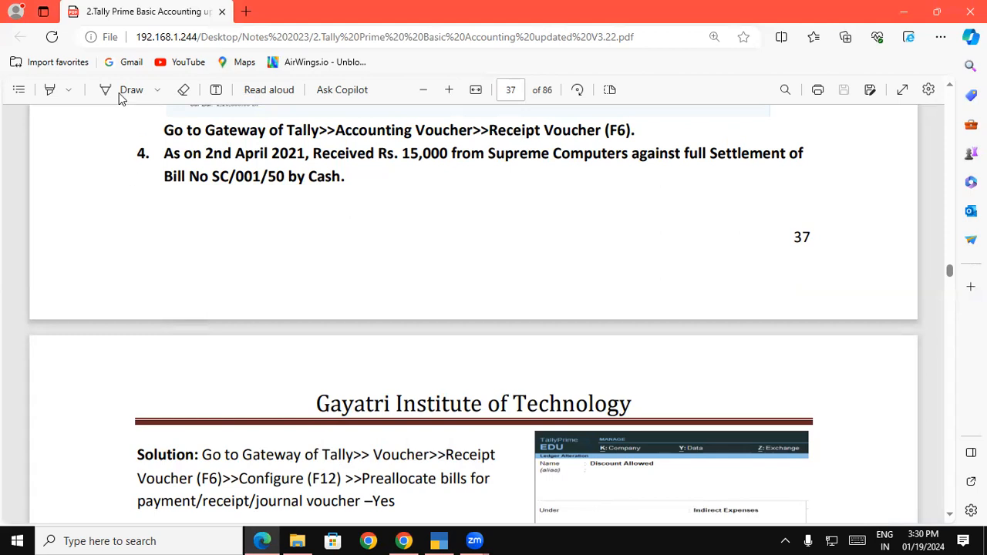
Underline the date, the Rs. 15,000 amount, Supreme Computers, the bill number and "by Cash" with the Draw pen in exercise 4
{"action": "left_click", "coordinate": [123, 90]}
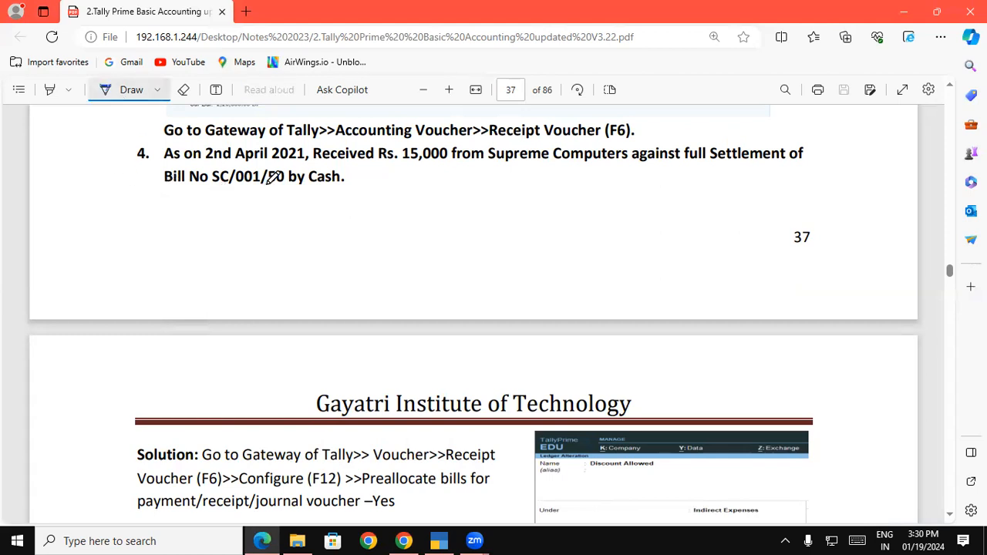
{"action": "left_click_drag", "start_coordinate": [205, 162], "coordinate": [282, 166]}
{"action": "left_click_drag", "start_coordinate": [397, 163], "coordinate": [444, 163]}
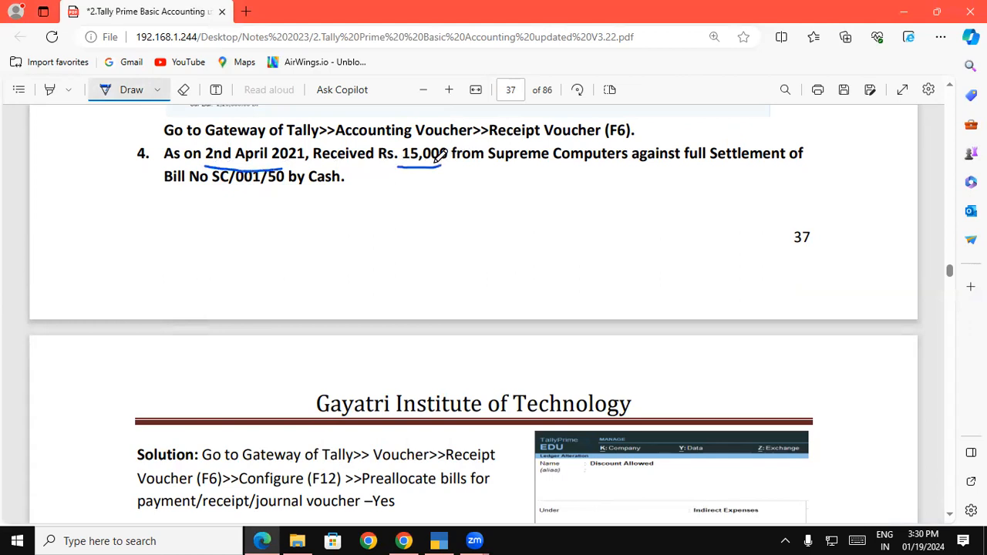
{"action": "left_click_drag", "start_coordinate": [489, 165], "coordinate": [628, 160]}
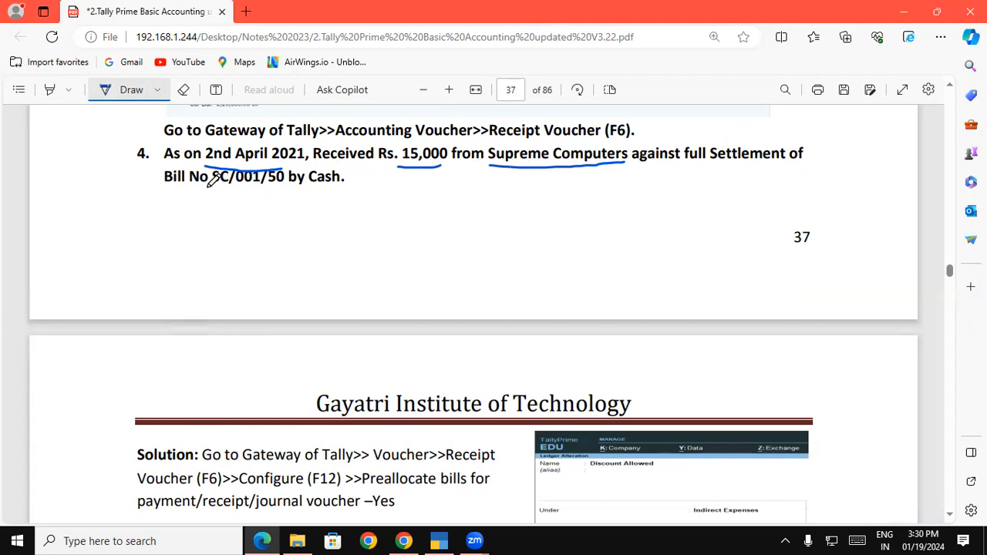
{"action": "left_click_drag", "start_coordinate": [206, 188], "coordinate": [342, 193]}
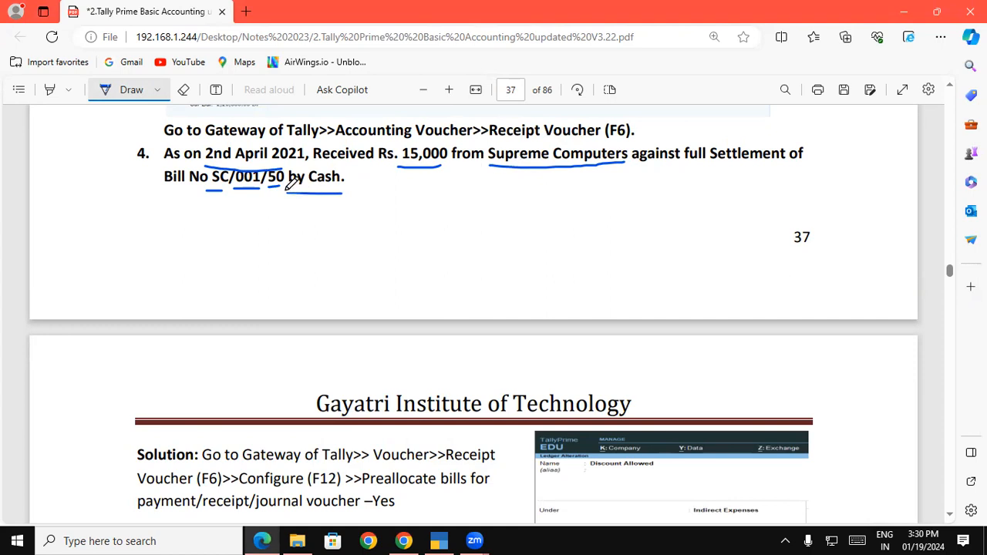
{"action": "left_click_drag", "start_coordinate": [264, 188], "coordinate": [280, 187]}
Underline "full Settlement" in exercise 4 and add extra underlines beneath the 15,000 amount and the end of the bill number
{"action": "left_click_drag", "start_coordinate": [396, 167], "coordinate": [438, 167]}
{"action": "left_click_drag", "start_coordinate": [685, 164], "coordinate": [786, 161]}
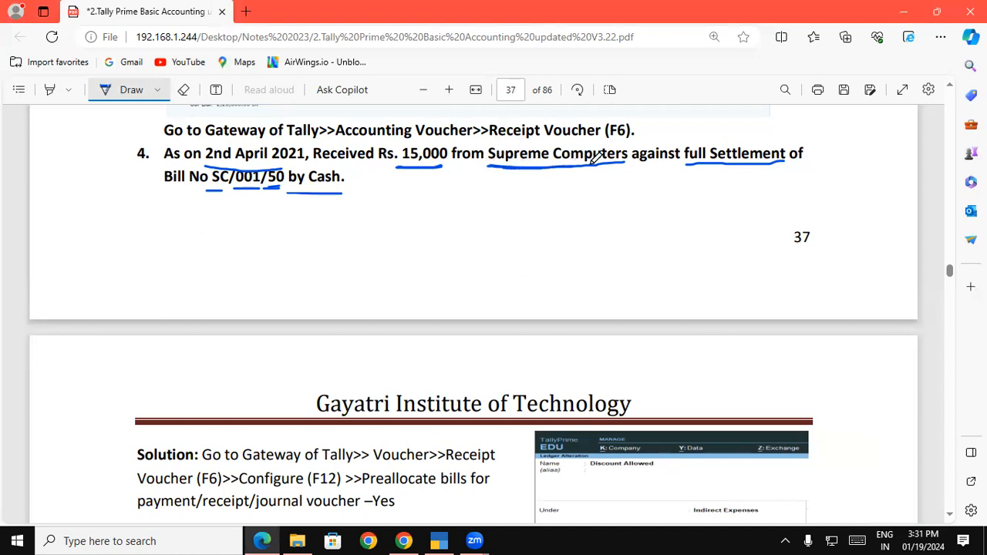
{"action": "mouse_move", "coordinate": [279, 186]}
{"action": "left_mouse_down"}
{"action": "mouse_move", "coordinate": [262, 188]}
{"action": "mouse_move", "coordinate": [283, 188]}
{"action": "left_mouse_up"}
{"action": "left_click_drag", "start_coordinate": [398, 166], "coordinate": [445, 165]}
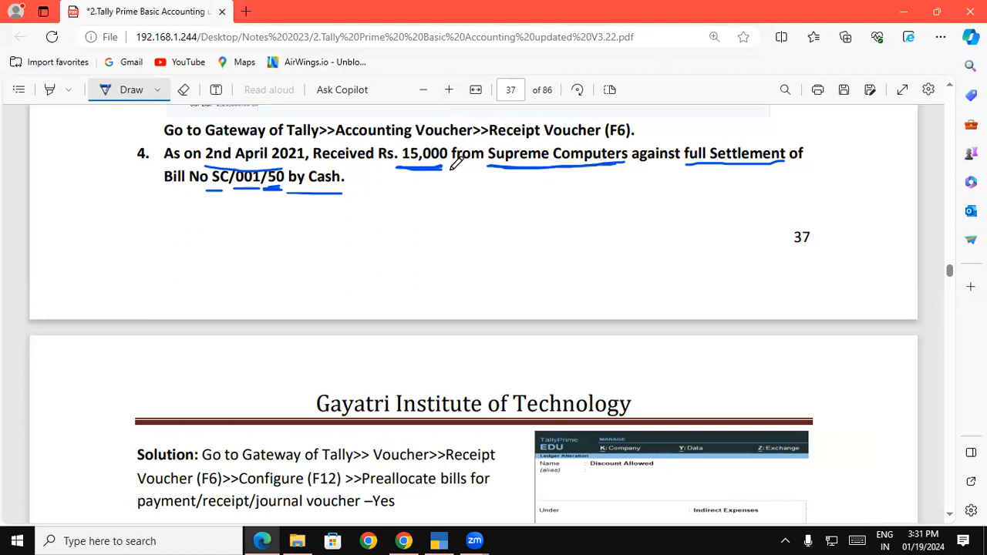
{"action": "left_click_drag", "start_coordinate": [397, 167], "coordinate": [444, 168]}
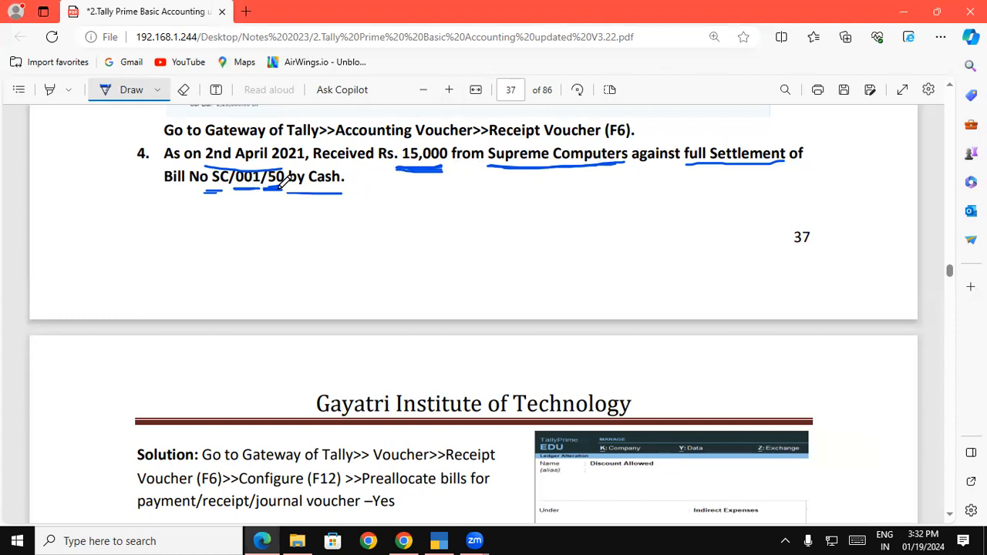
Switch to TallyPrime and shut both open companies, SHRI DEVI INTERNATIONAL and Gaytri Trading Co
{"action": "mouse_move", "coordinate": [441, 539]}
{"action": "left_click", "coordinate": [443, 481]}
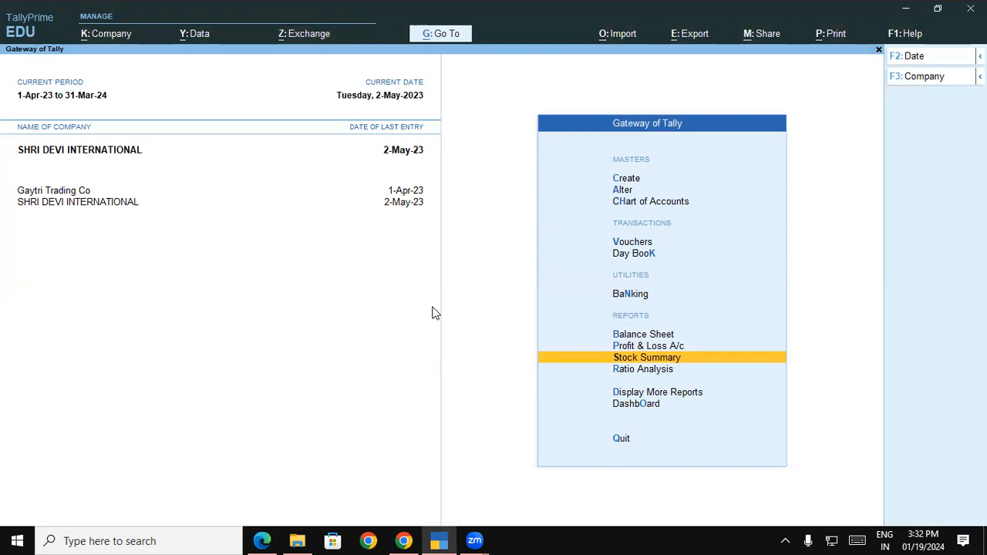
{"action": "key", "text": "ctrl+F3"}
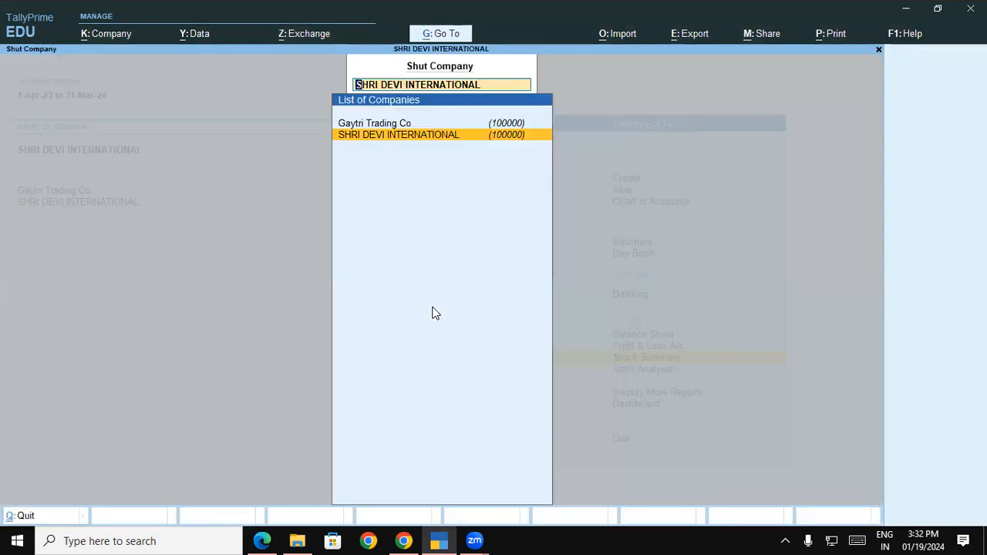
{"action": "key", "text": "Return"}
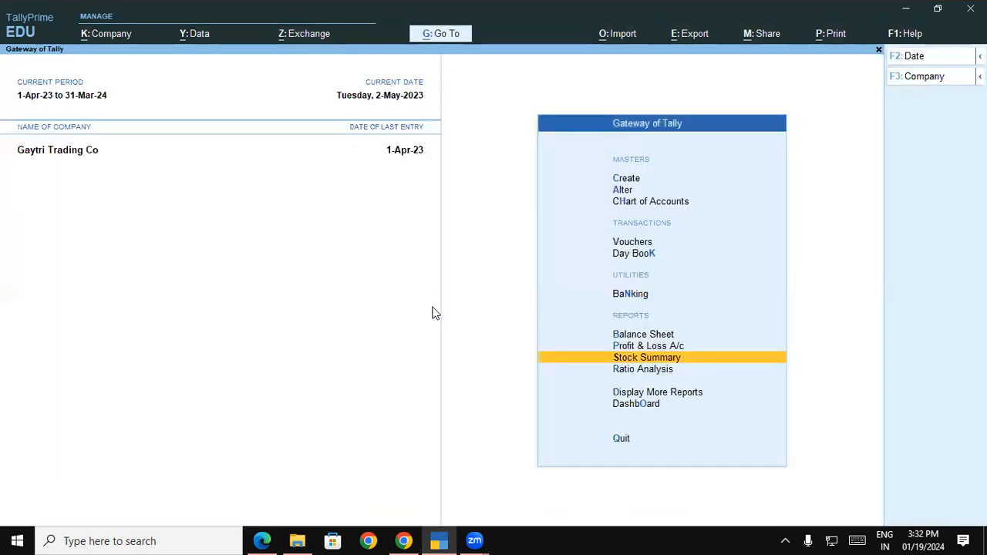
{"action": "key", "text": "ctrl"}
{"action": "key", "text": "ctrl+F3"}
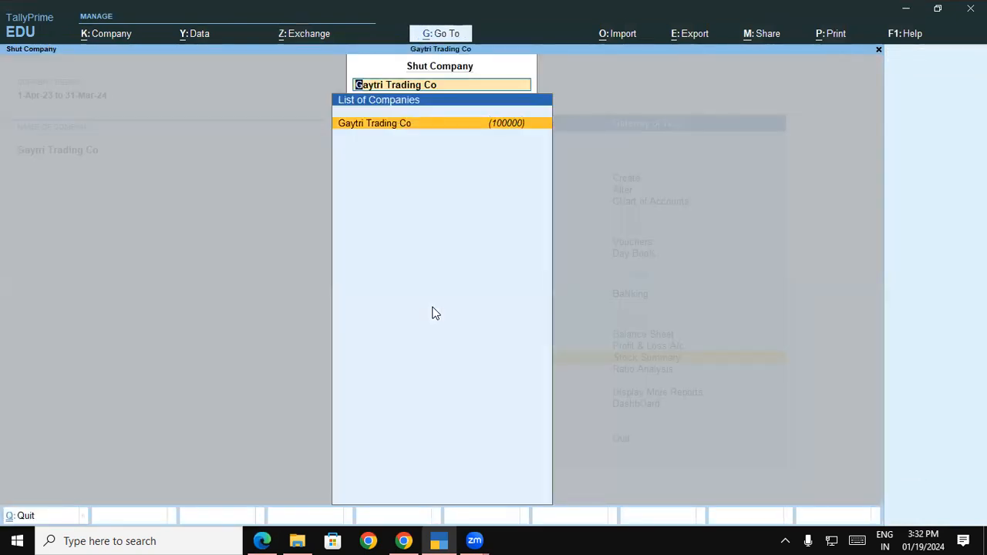
{"action": "key", "text": "Return"}
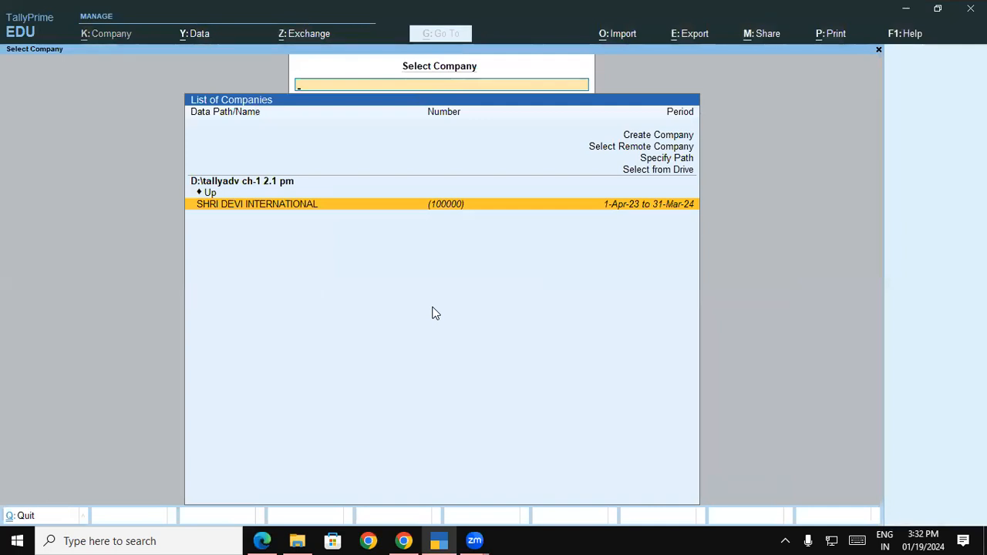
Go up from the current data path to drive D:\ in the company selection list
{"action": "key", "text": "Up"}
{"action": "key", "text": "Up"}
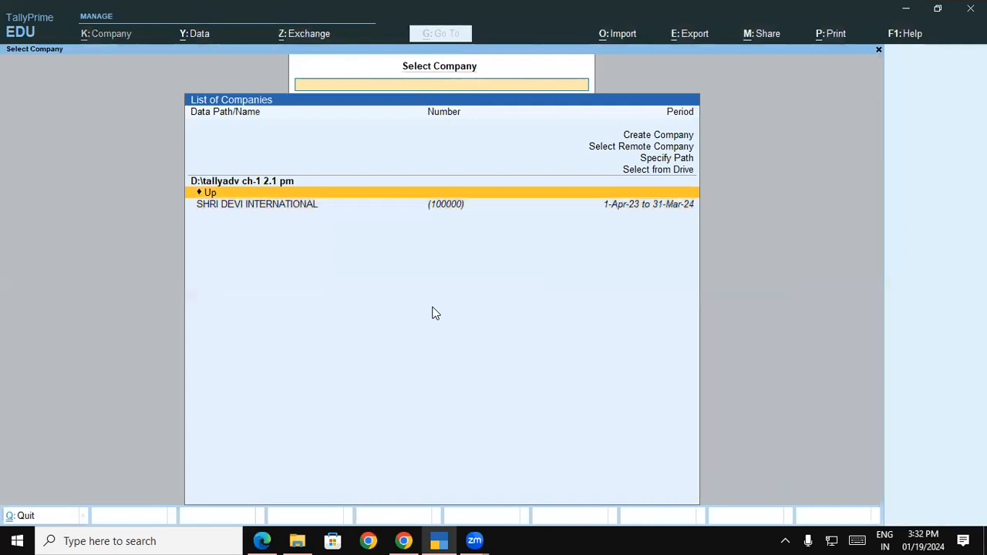
{"action": "key", "text": "Return"}
{"action": "key", "text": "Down"}
{"action": "key", "text": "Return"}
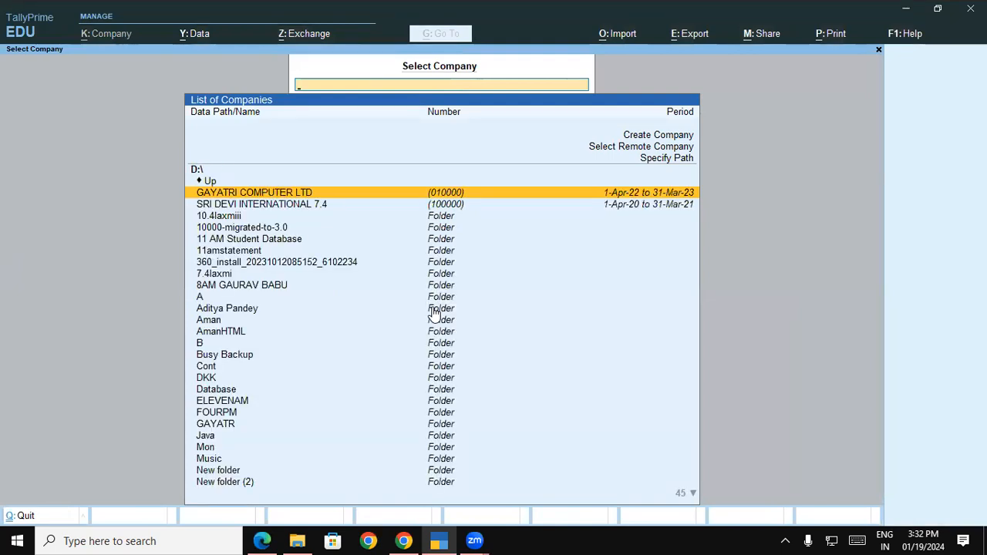
{"action": "type", "text": "P"}
{"action": "key", "text": "Down"}
{"action": "key", "text": "Up"}
{"action": "key", "text": "Return"}
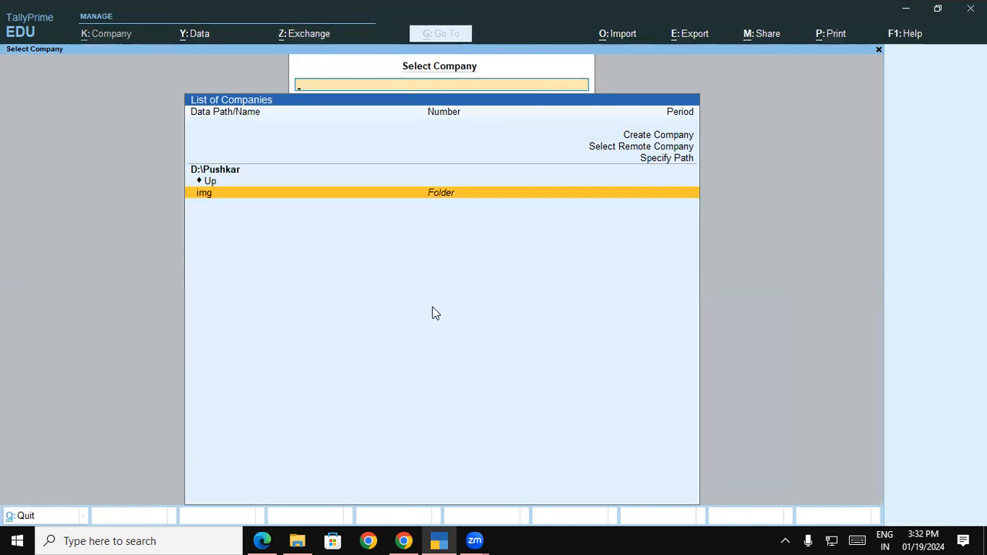
{"action": "key", "text": "Up"}
{"action": "key", "text": "Return"}
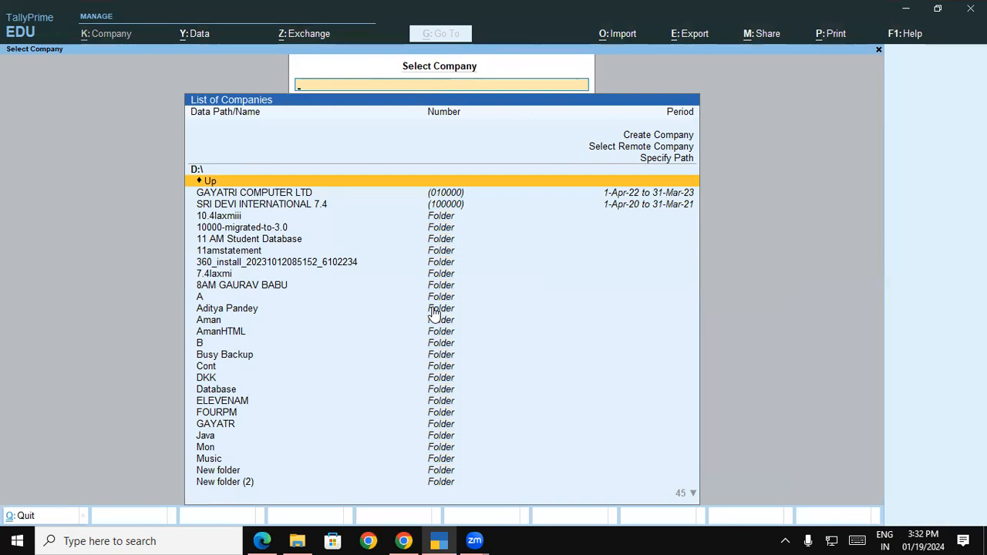
Find and open the folder Tally Prime 4.0 on drive D:\ as the company data location
{"action": "type", "text": "T"}
{"action": "key", "text": "Down"}
{"action": "key", "text": "Down"}
{"action": "key", "text": "Down"}
{"action": "key", "text": "Down"}
{"action": "key", "text": "Down"}
{"action": "key", "text": "Down"}
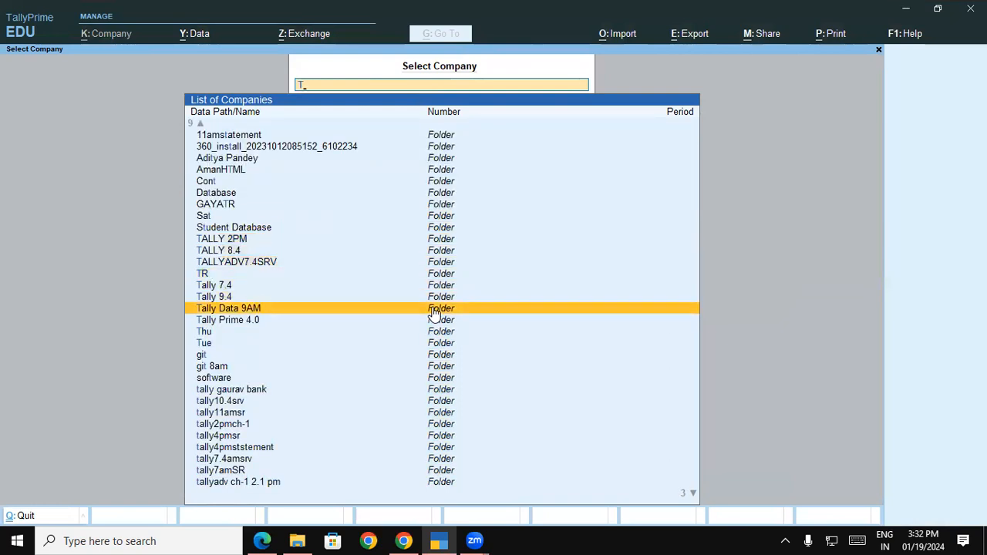
{"action": "key", "text": "Up"}
{"action": "key", "text": "Down"}
{"action": "key", "text": "Down"}
{"action": "key", "text": "Down"}
{"action": "key", "text": "Up"}
{"action": "key", "text": "Return"}
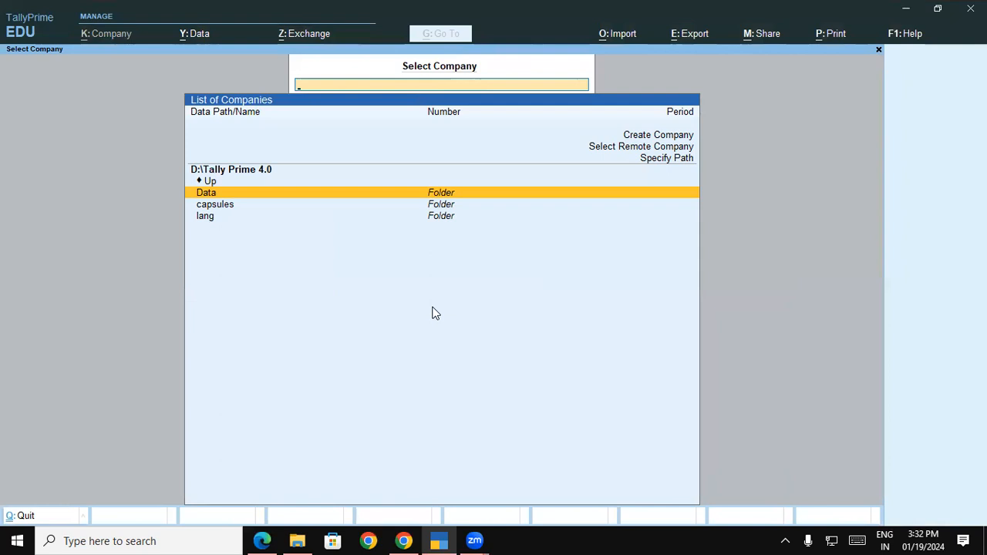
Quit TallyPrime and relaunch it from the desktop shortcut TallyPrime (3), continuing to the Gateway of Tally
{"action": "key", "text": "Escape"}
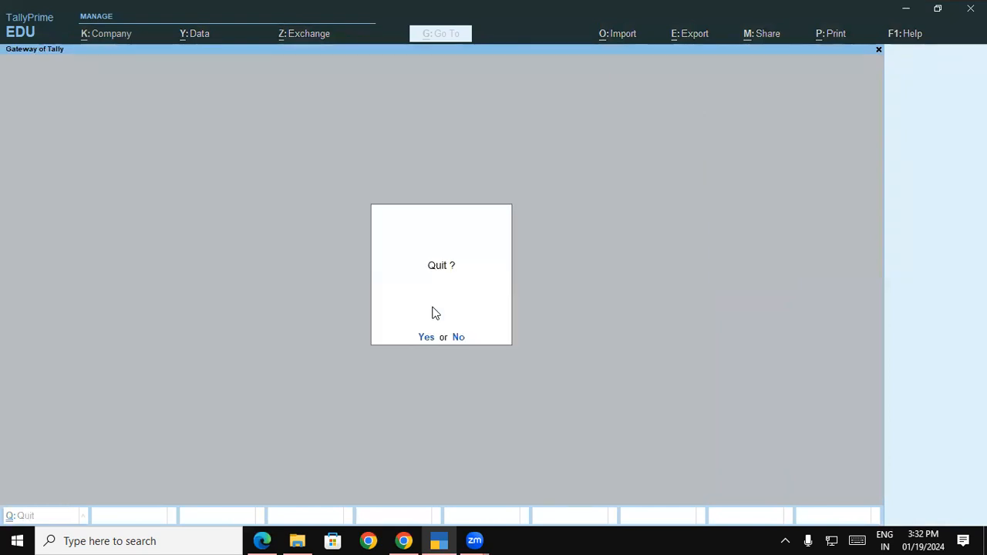
{"action": "key", "text": "Return"}
{"action": "key", "text": "super+d"}
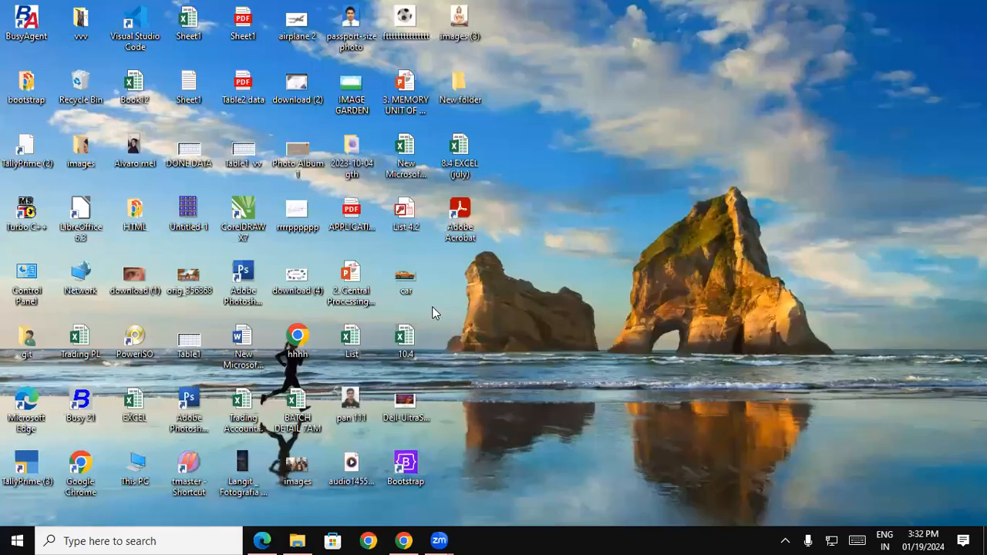
{"action": "double_click", "coordinate": [29, 462]}
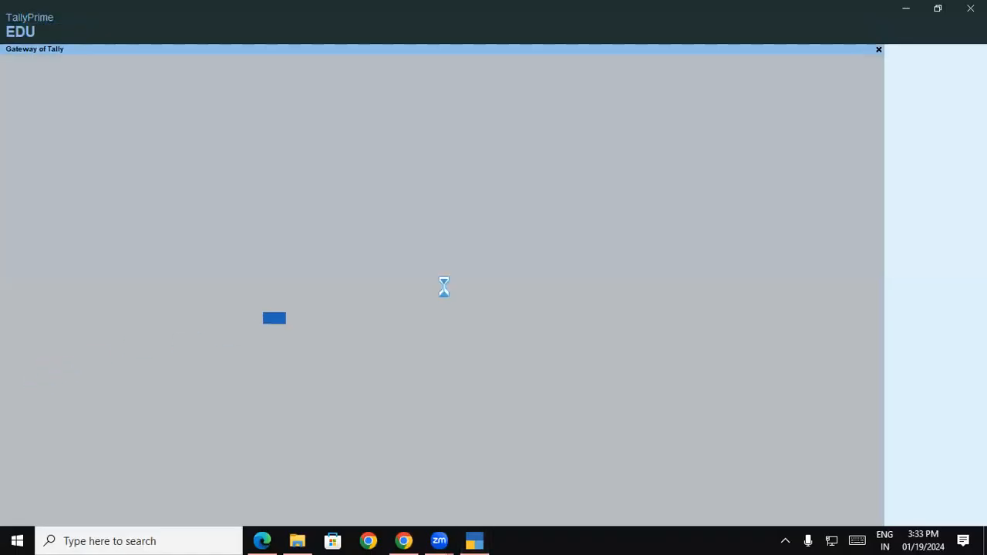
{"action": "left_click", "coordinate": [257, 316]}
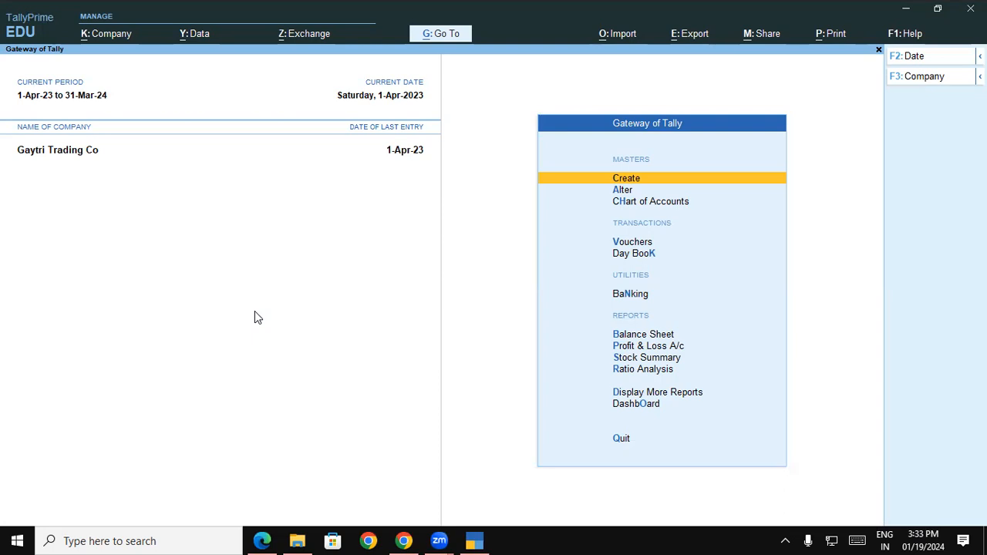
Shut Gaytri Trading Co and open the company GIT Computers Ltd 3.4 from D:\Tally Prime 4.0\Data
{"action": "key", "text": "alt+F3"}
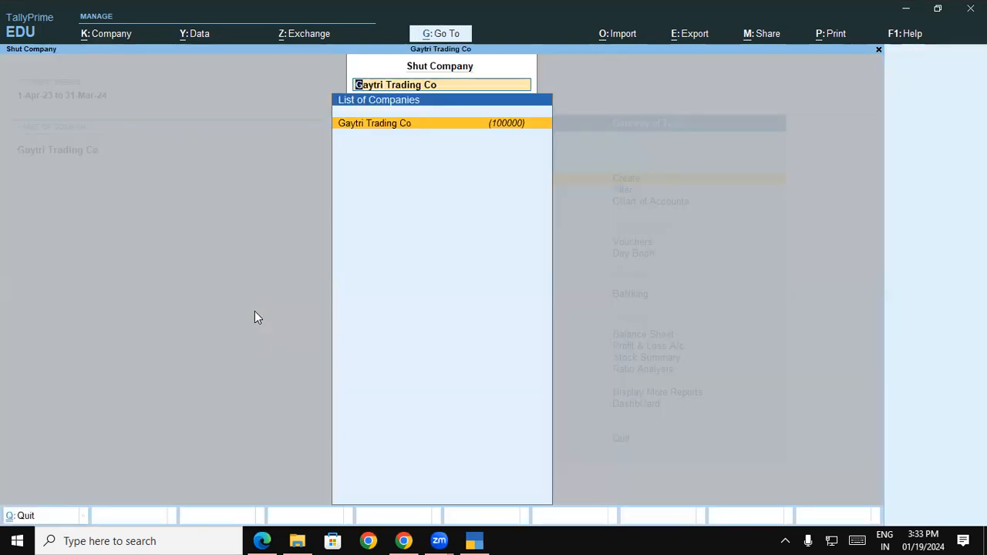
{"action": "key", "text": "Return"}
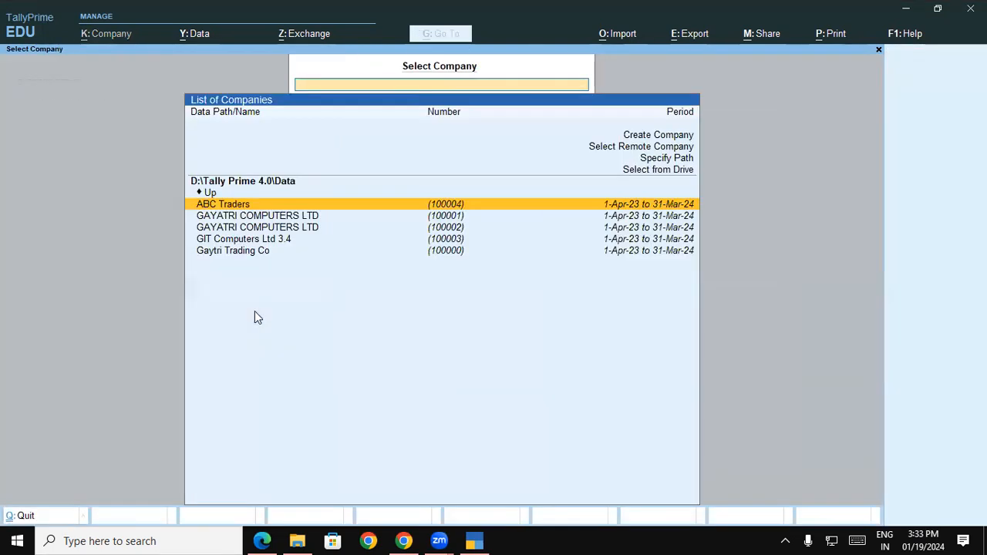
{"action": "key", "text": "Up"}
{"action": "key", "text": "Up"}
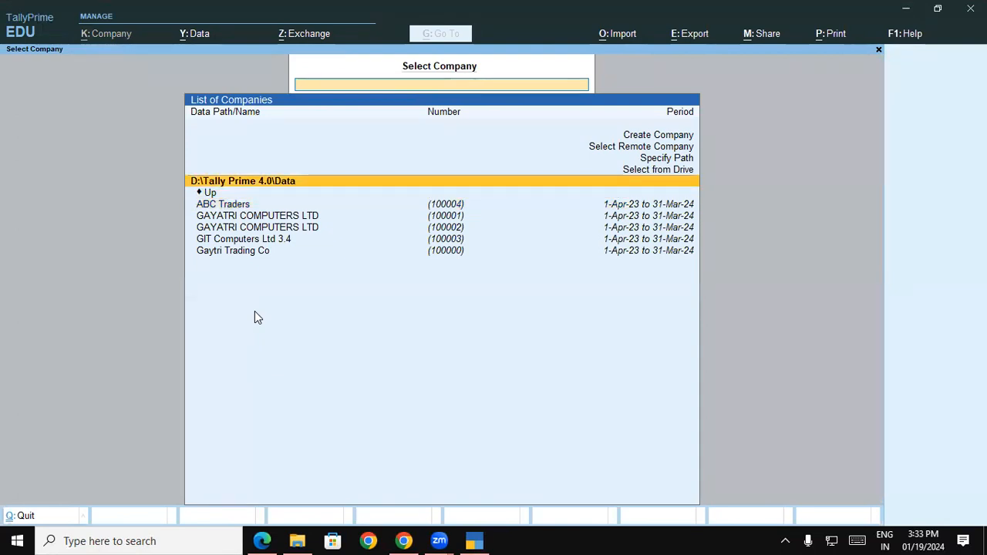
{"action": "key", "text": "Down"}
{"action": "key", "text": "Down"}
{"action": "key", "text": "Down"}
{"action": "key", "text": "Down"}
{"action": "key", "text": "Down"}
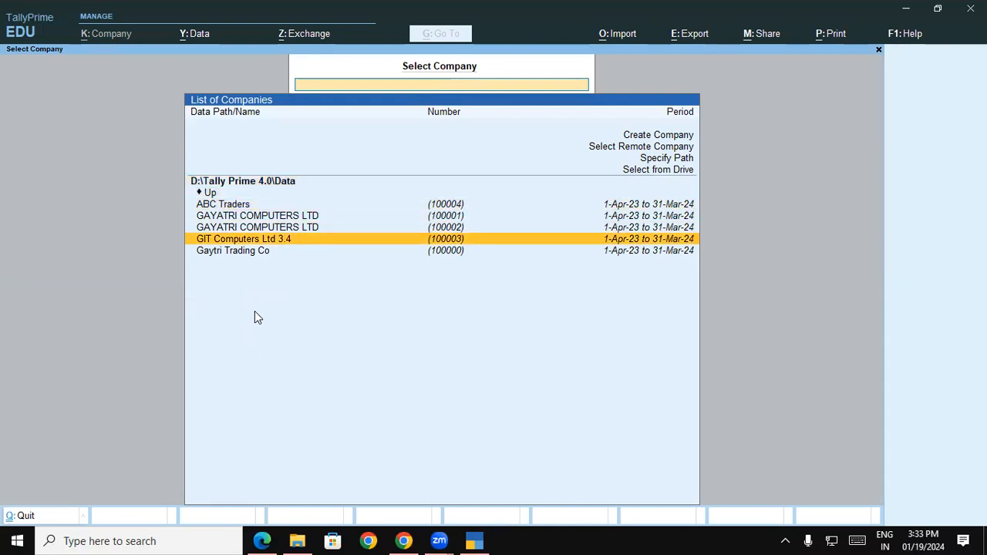
{"action": "key", "text": "Return"}
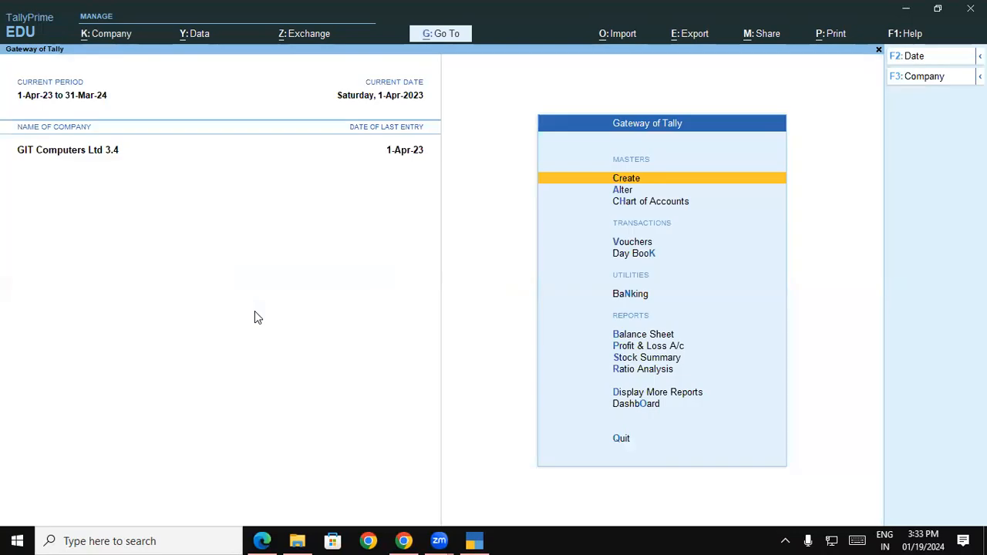
View the Balance Sheet of GIT Computers Ltd 3.4, close it and move to the Vouchers entry
{"action": "key", "text": "b"}
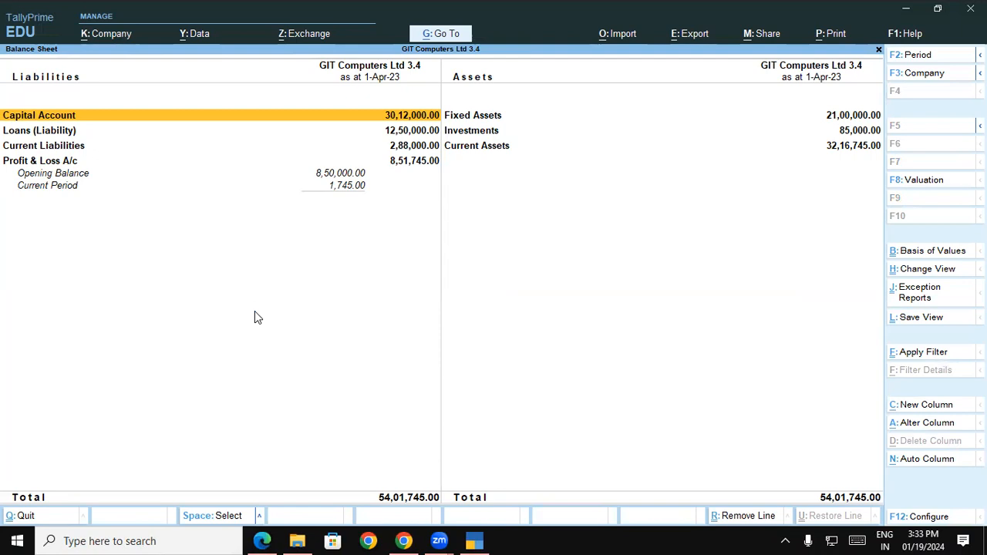
{"action": "key", "text": "Escape"}
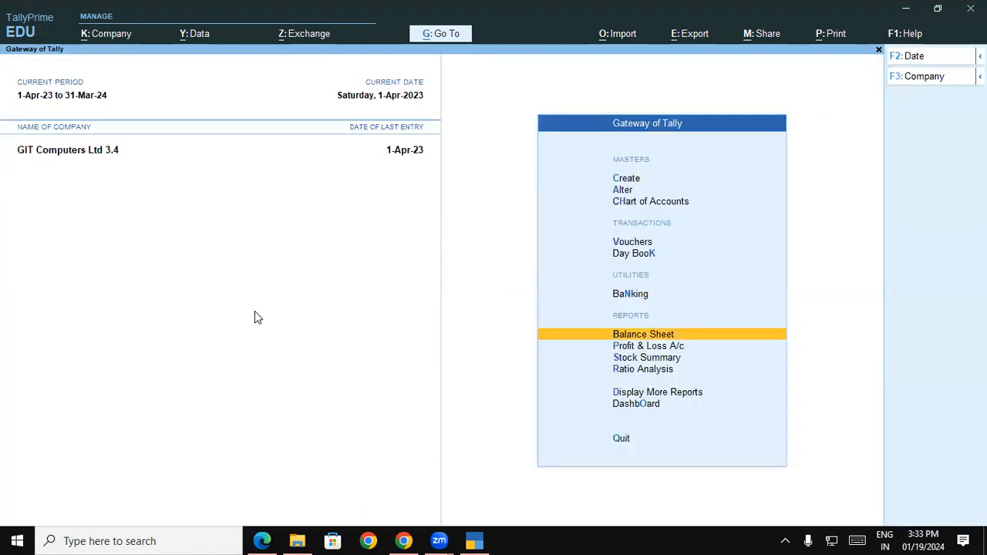
{"action": "key", "text": "Up"}
{"action": "key", "text": "Up"}
{"action": "key", "text": "Up"}
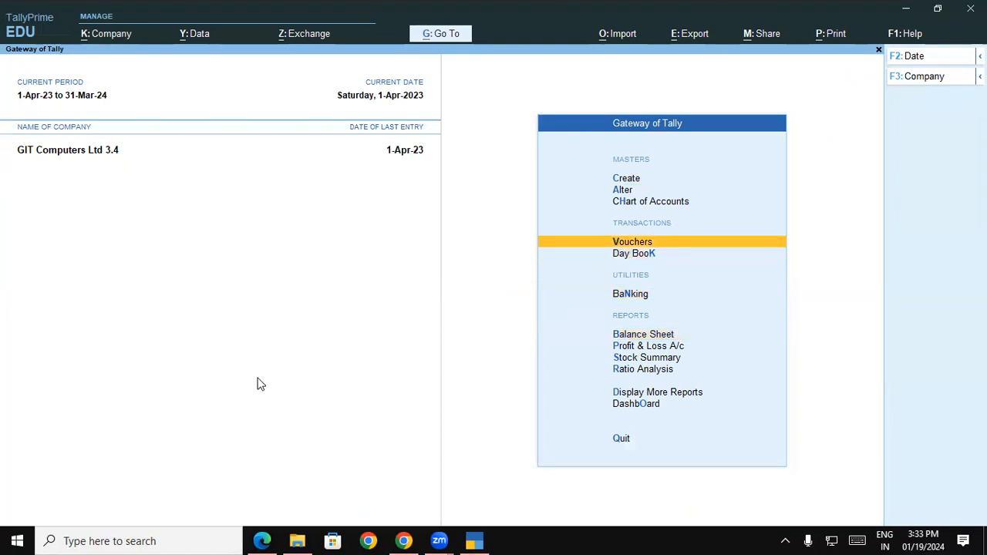
Switch to the PDF notes in Edge and underline Supreme Computers again in exercise 4
{"action": "mouse_move", "coordinate": [262, 540]}
{"action": "left_click", "coordinate": [303, 436]}
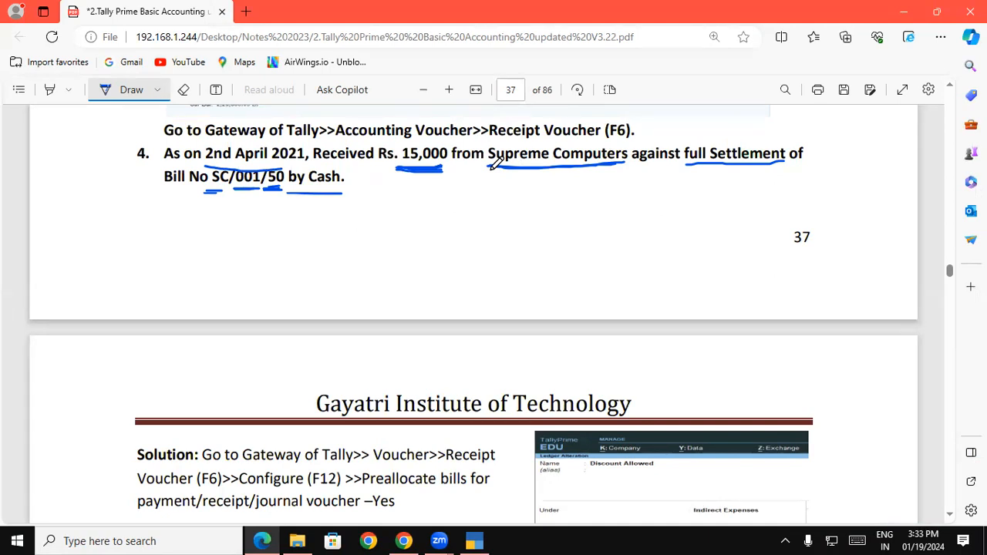
{"action": "mouse_move", "coordinate": [487, 163]}
{"action": "left_mouse_down"}
{"action": "mouse_move", "coordinate": [629, 165]}
{"action": "mouse_move", "coordinate": [619, 170]}
{"action": "left_mouse_up"}
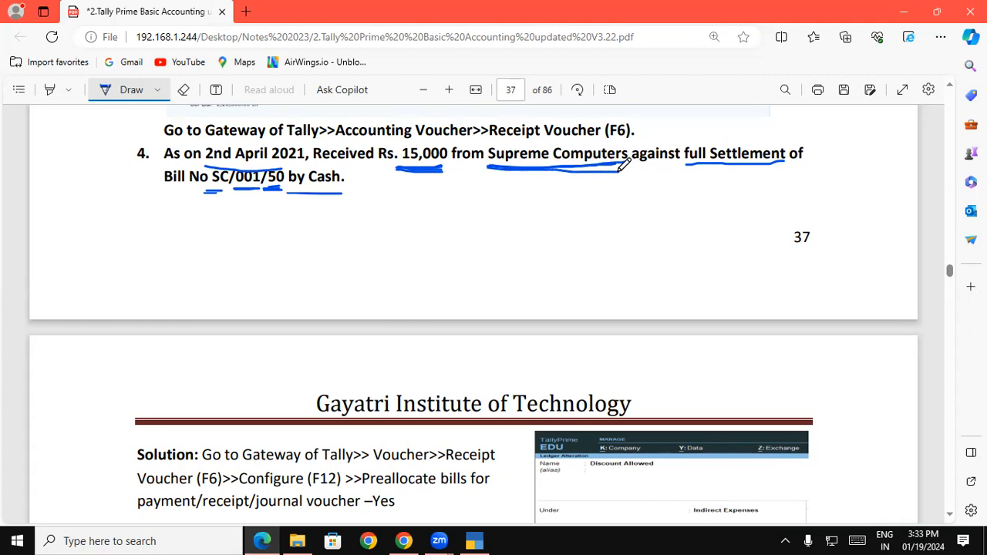
Switch back to TallyPrime and start a new Receipt voucher in GIT Computers Ltd 3.4
{"action": "left_click", "coordinate": [484, 540]}
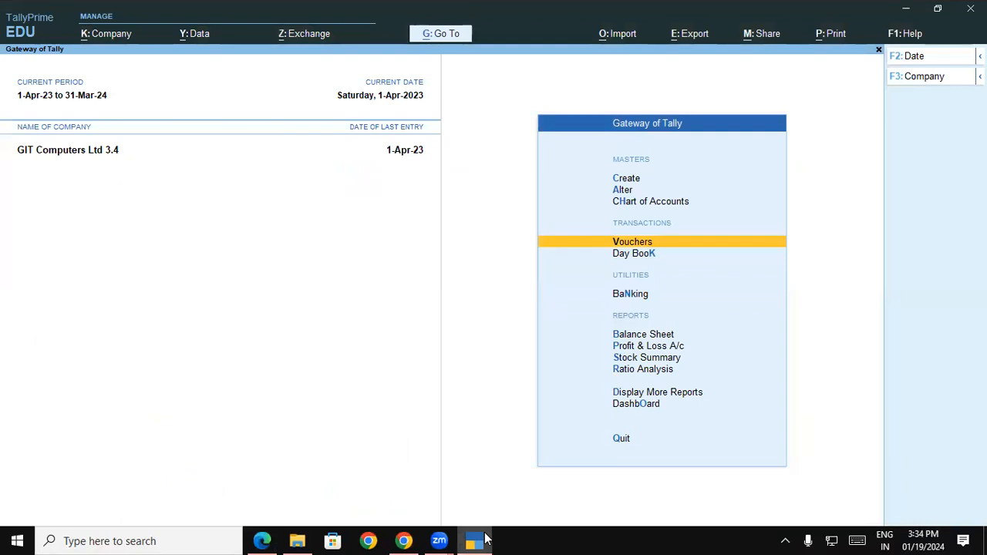
{"action": "key", "text": "Return"}
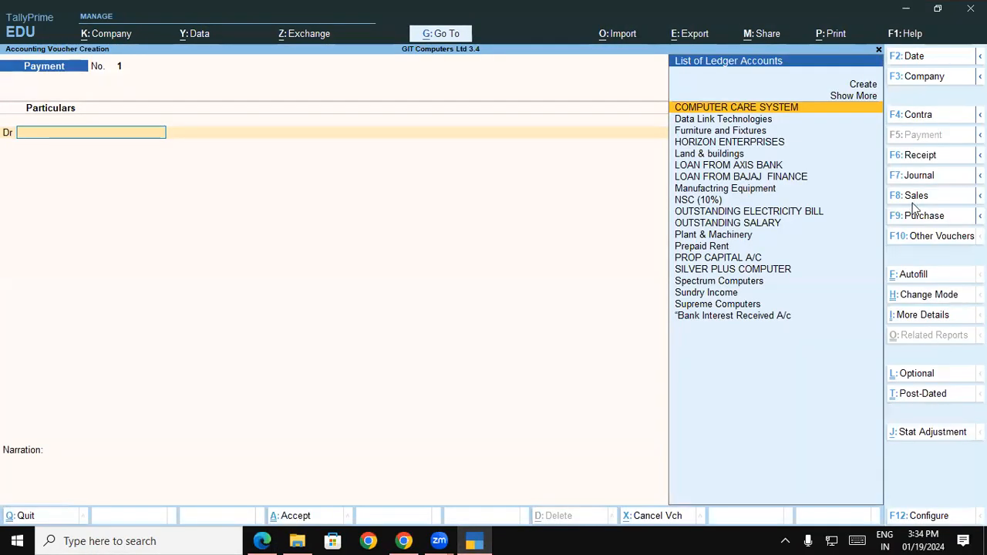
{"action": "left_click", "coordinate": [912, 158]}
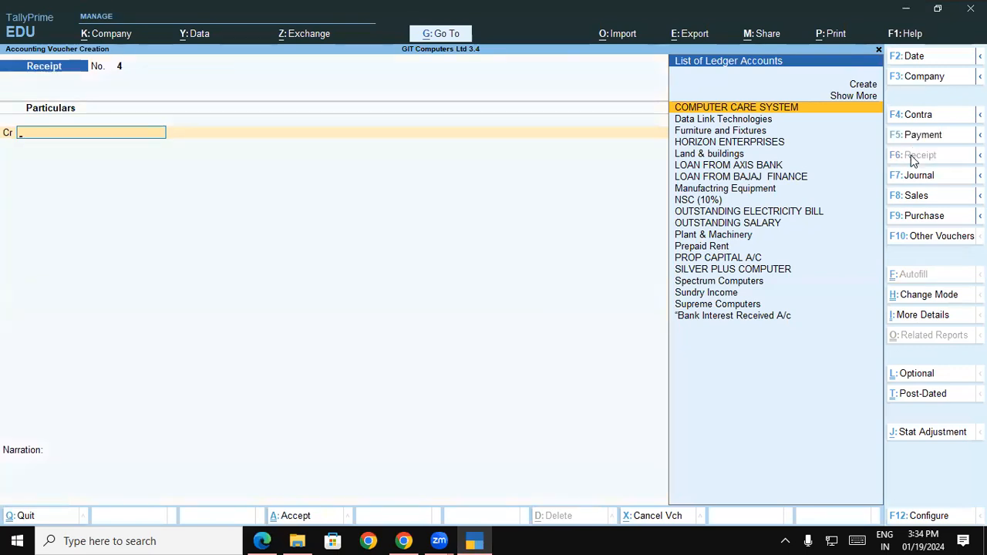
Check exercise 4 in the PDF notes in Edge, switch back to TallyPrime and credit Supreme Computers in the receipt voucher
{"action": "left_click", "coordinate": [262, 541]}
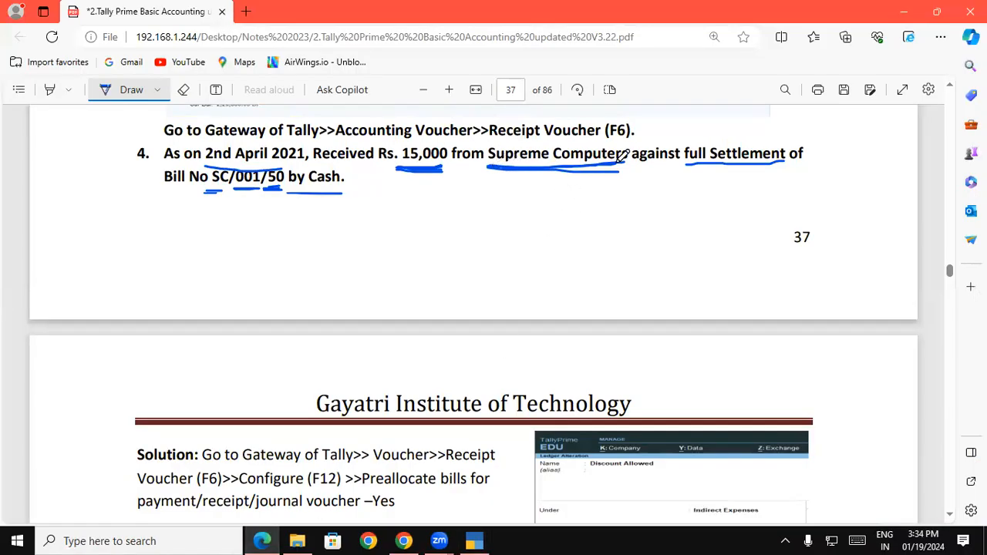
{"action": "left_click", "coordinate": [480, 540]}
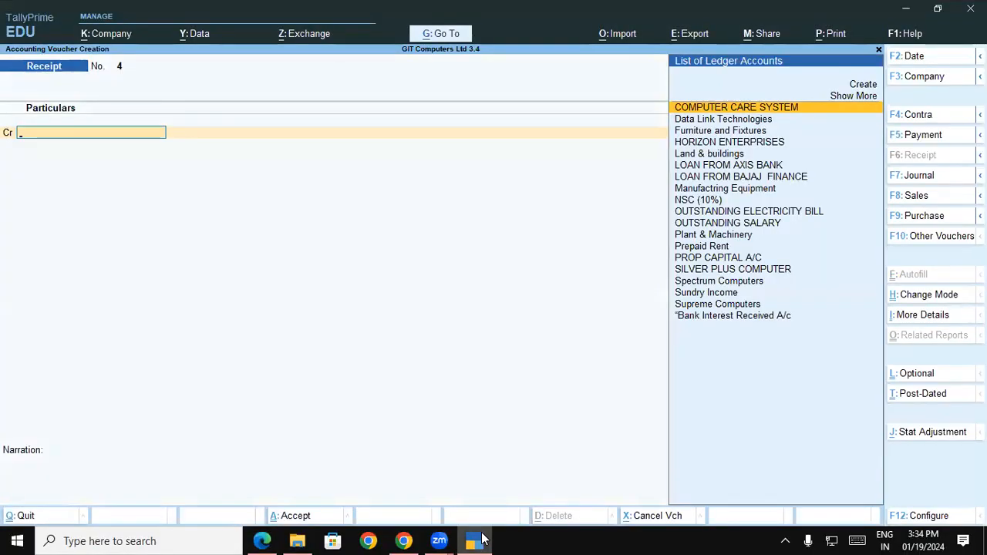
{"action": "type", "text": "SU"}
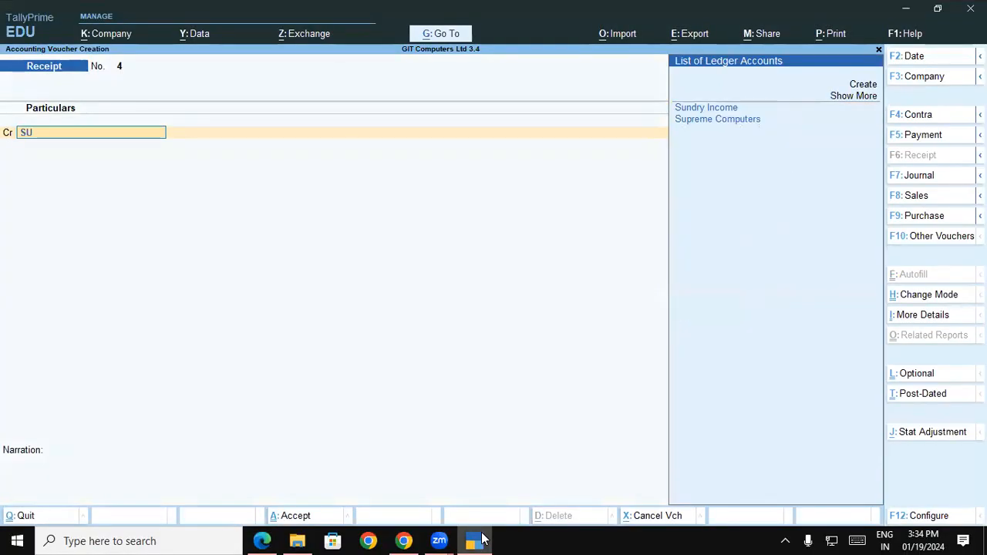
{"action": "key", "text": "Down"}
{"action": "key", "text": "Down"}
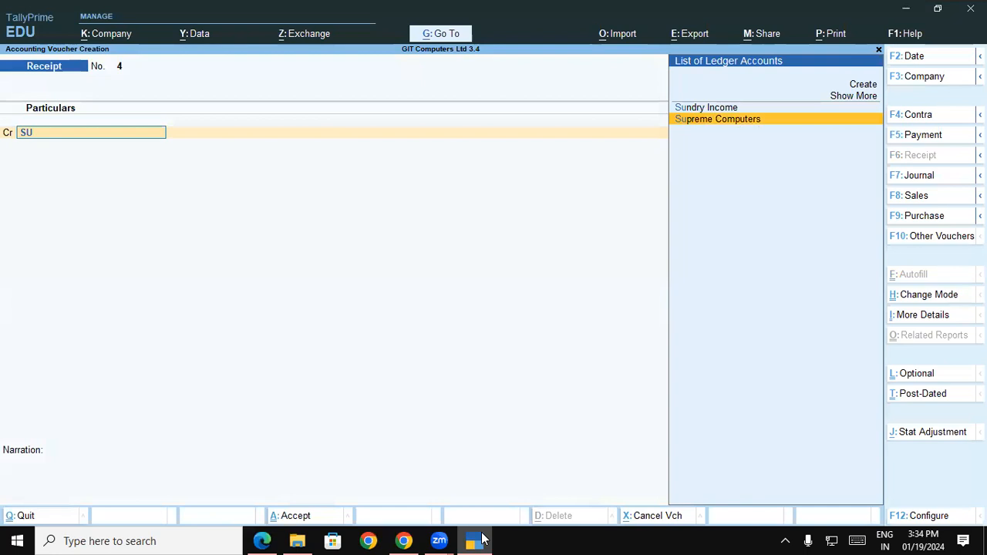
{"action": "key", "text": "Return"}
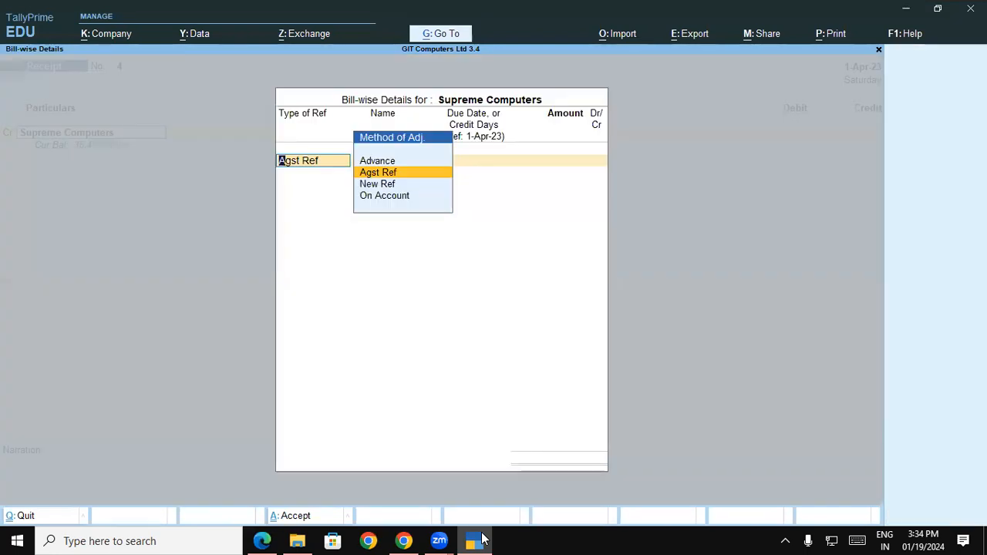
Review the pending bills of Supreme Computers under Agst Ref and return to the voucher without allocating any
{"action": "key", "text": "Down"}
{"action": "key", "text": "Up"}
{"action": "key", "text": "Up"}
{"action": "key", "text": "Down"}
{"action": "key", "text": "Return"}
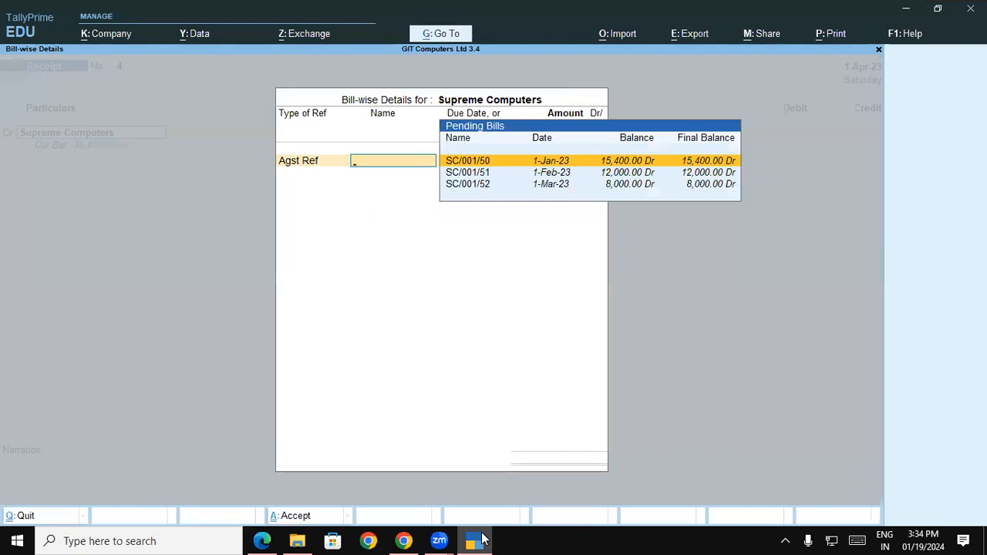
{"action": "key", "text": "Down"}
{"action": "key", "text": "Down"}
{"action": "key", "text": "Up"}
{"action": "key", "text": "Up"}
{"action": "key", "text": "Escape"}
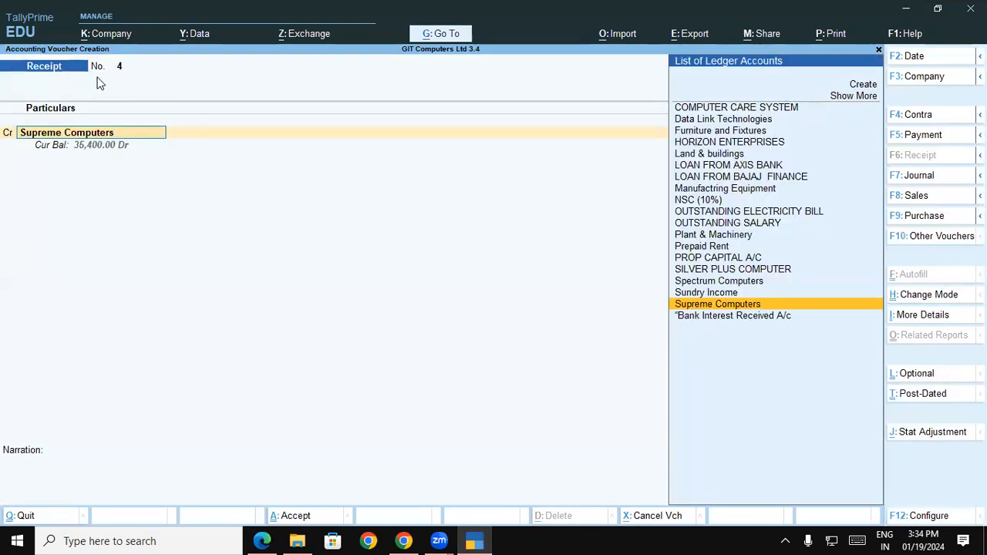
Set Preallocate bills for Payment/Receipt/Journal Vouchers to No in the voucher configuration and confirm Supreme Computers as the credited ledger again
{"action": "left_click", "coordinate": [922, 517]}
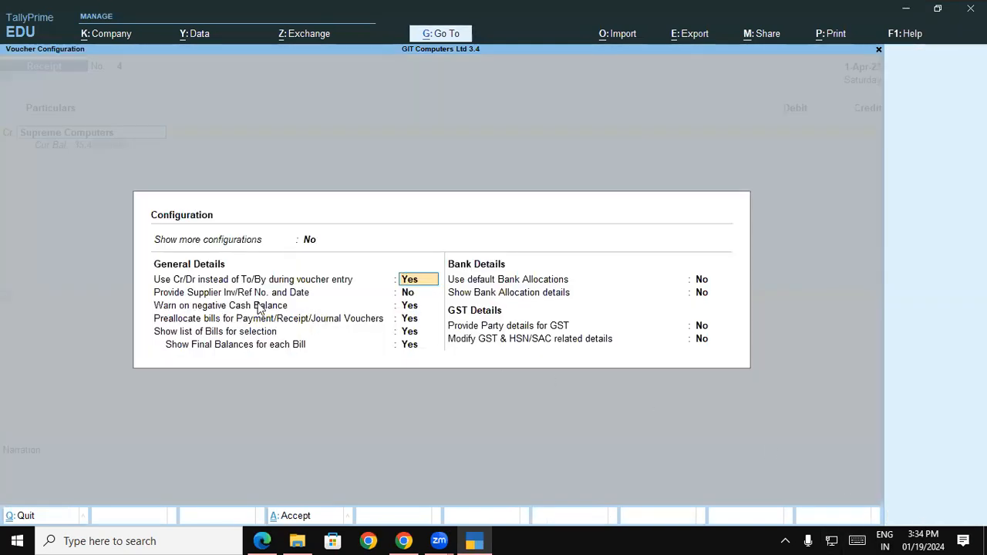
{"action": "left_click", "coordinate": [240, 323]}
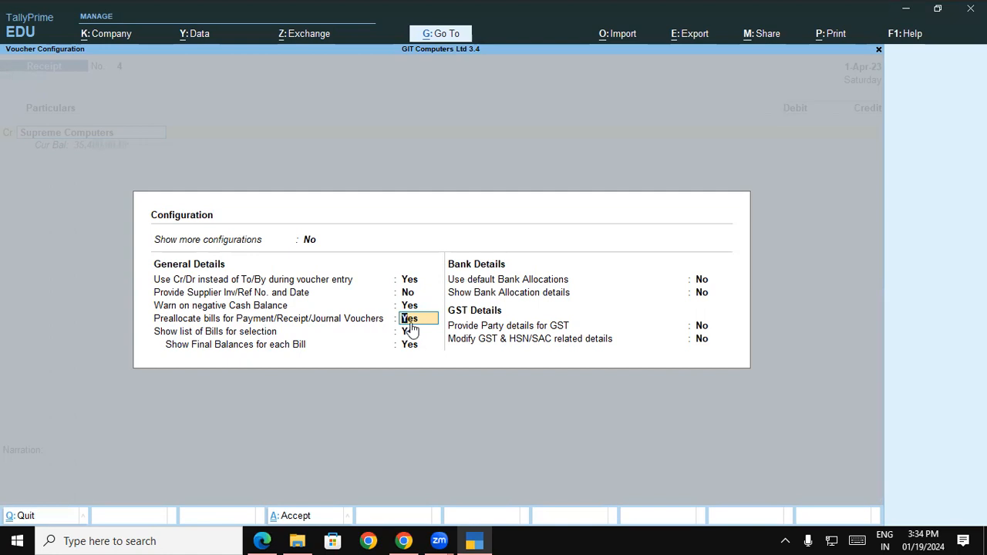
{"action": "type", "text": "N"}
{"action": "key", "text": "Return"}
{"action": "key", "text": "ctrl+a"}
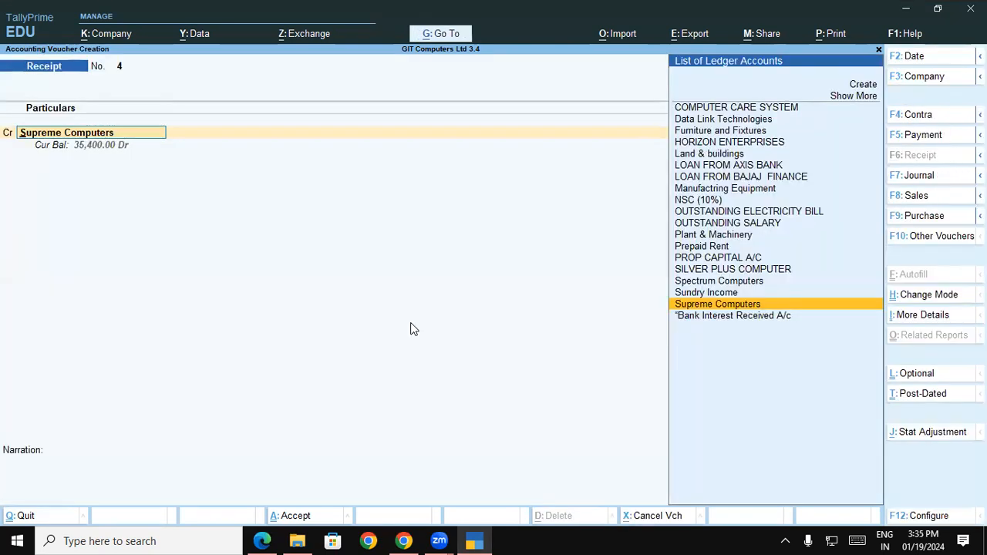
{"action": "key", "text": "Return"}
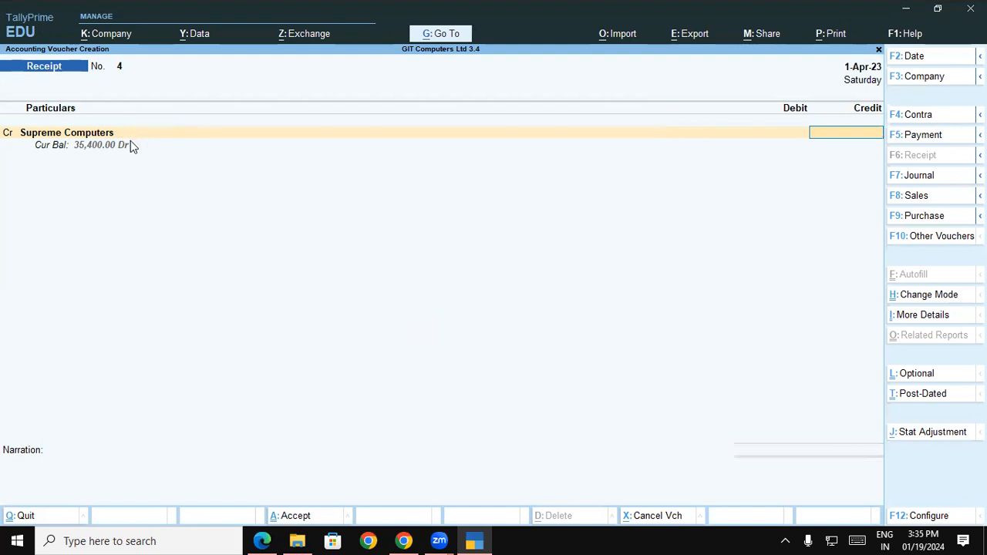
Check the solution notes in the PDF, switch back to TallyPrime and set Preallocate bills for Payment/Receipt/Journal Vouchers to Yes
{"action": "left_click", "coordinate": [796, 11]}
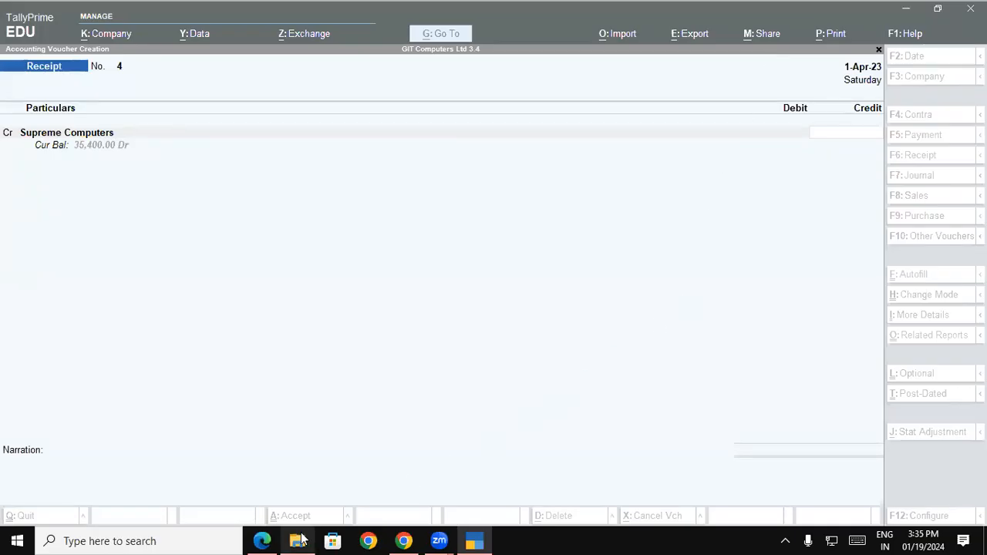
{"action": "left_click", "coordinate": [467, 539]}
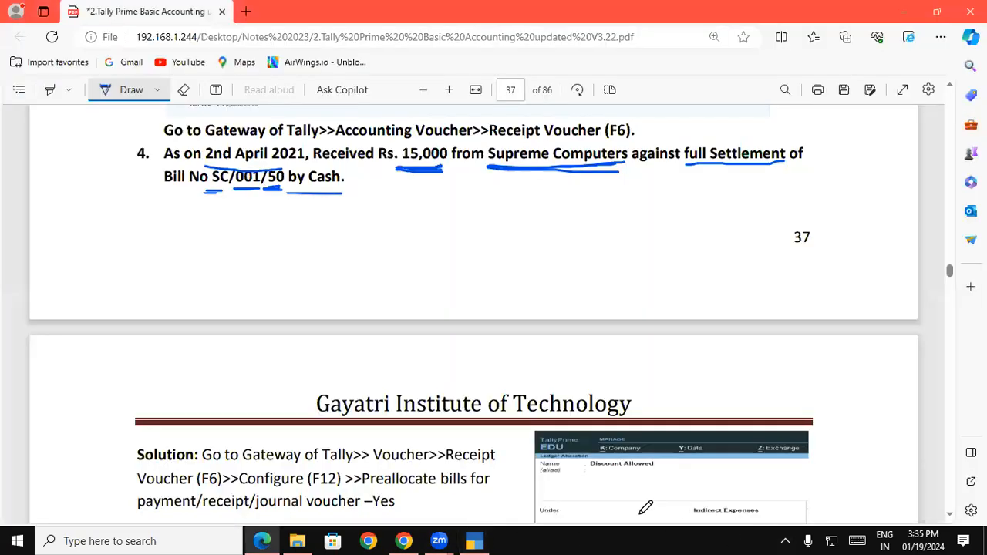
{"action": "left_click", "coordinate": [476, 539]}
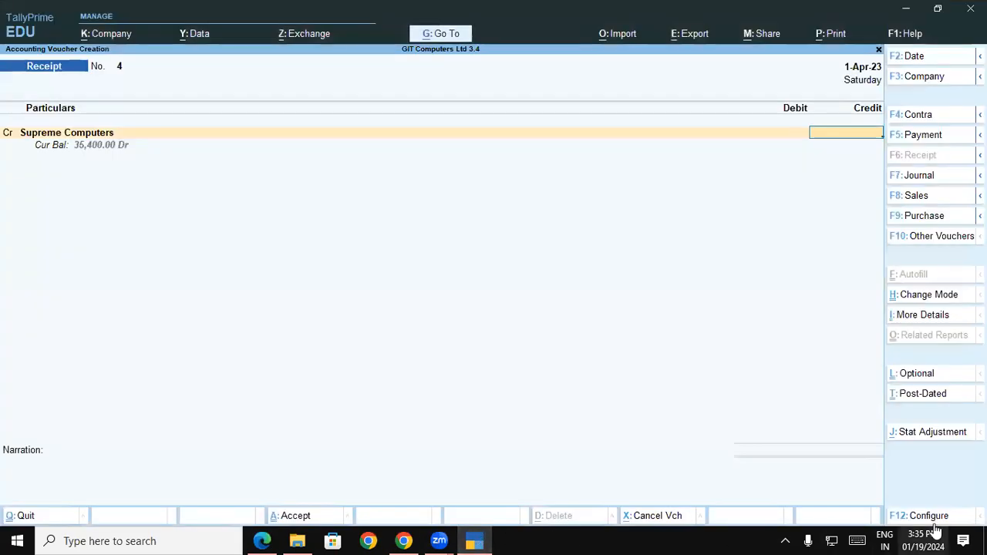
{"action": "left_click", "coordinate": [930, 518]}
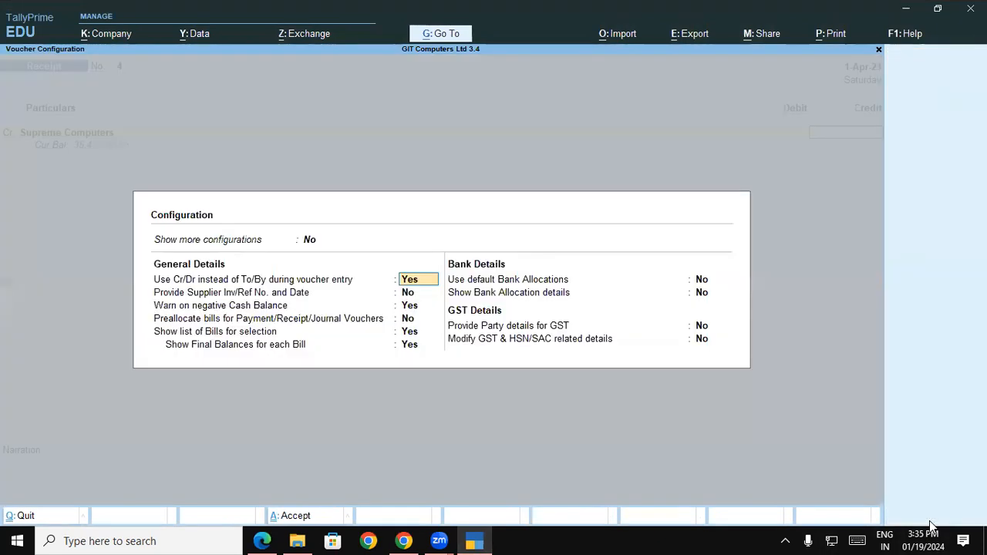
{"action": "left_click", "coordinate": [198, 323]}
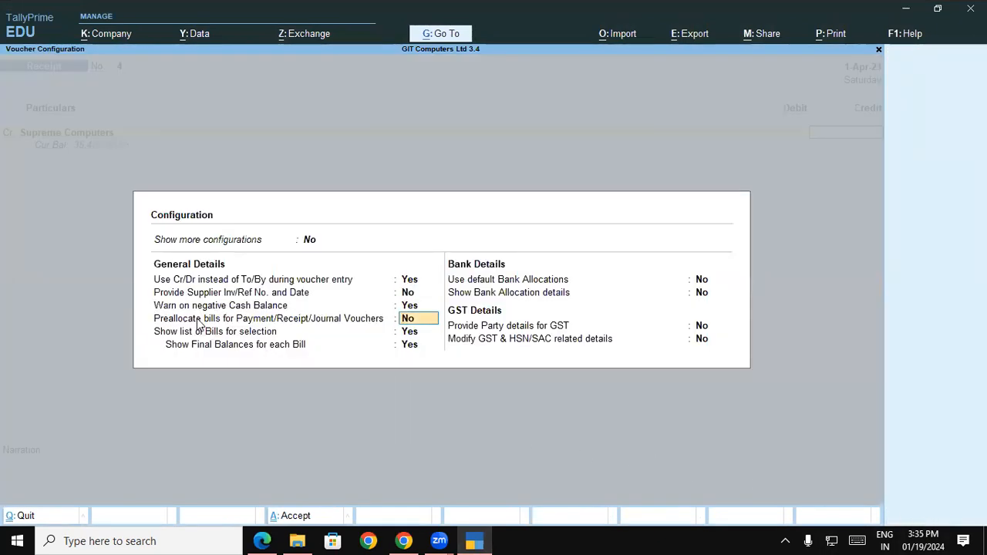
{"action": "type", "text": "Y"}
{"action": "key", "text": "Return"}
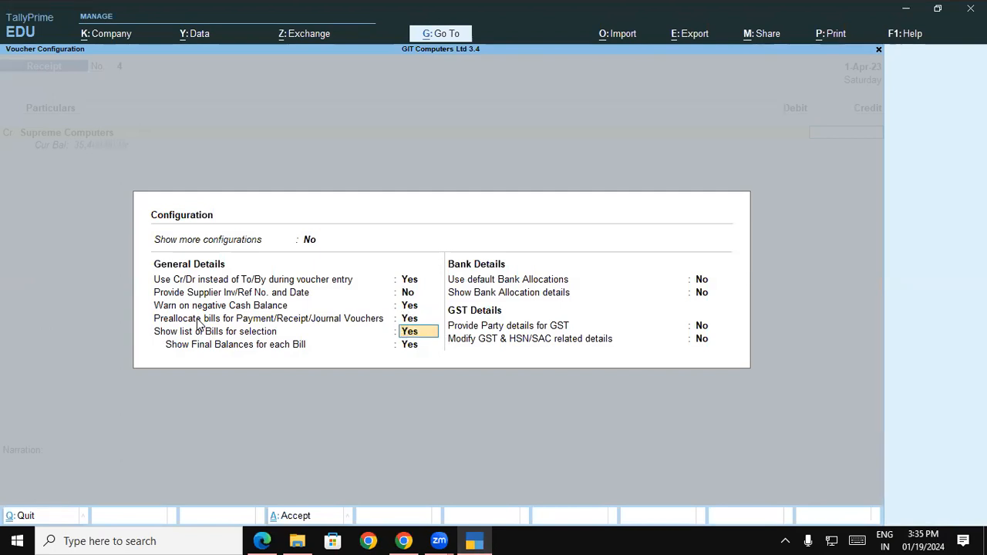
{"action": "key", "text": "ctrl+a"}
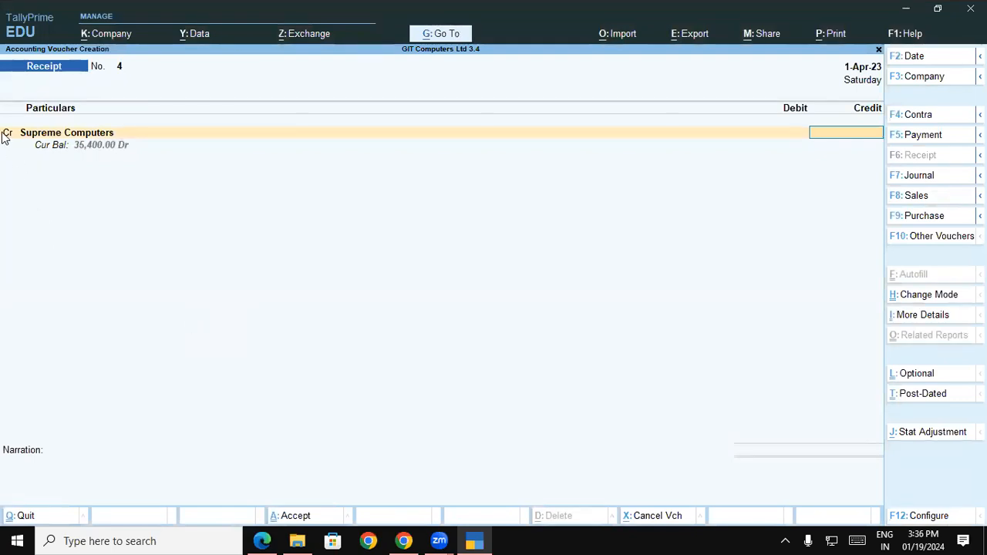
Reopen the bill-wise details of Supreme Computers, choose Agst Ref and highlight pending bill SC/001/50
{"action": "left_click", "coordinate": [57, 134]}
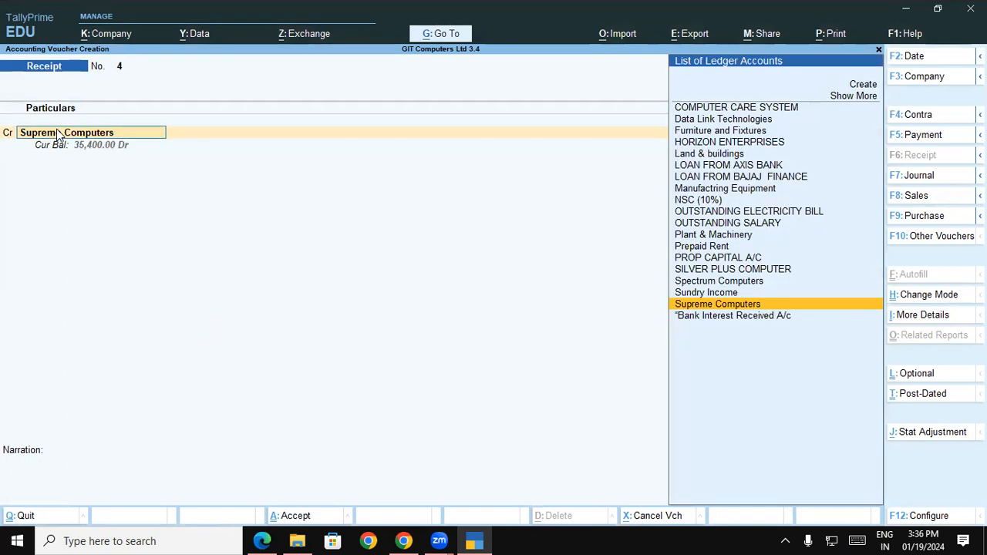
{"action": "key", "text": "Return"}
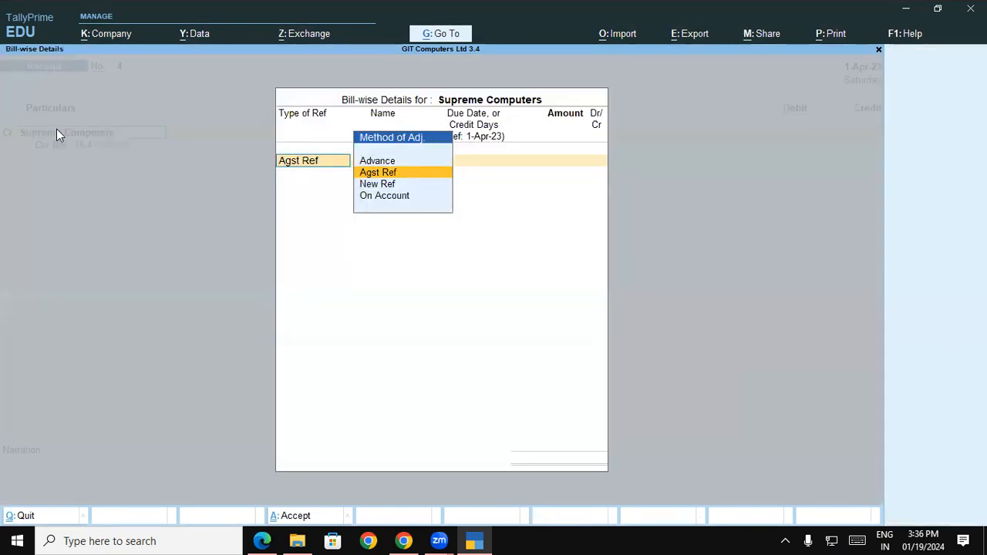
{"action": "key", "text": "Down"}
{"action": "key", "text": "Up"}
{"action": "key", "text": "Return"}
{"action": "key", "text": "Down"}
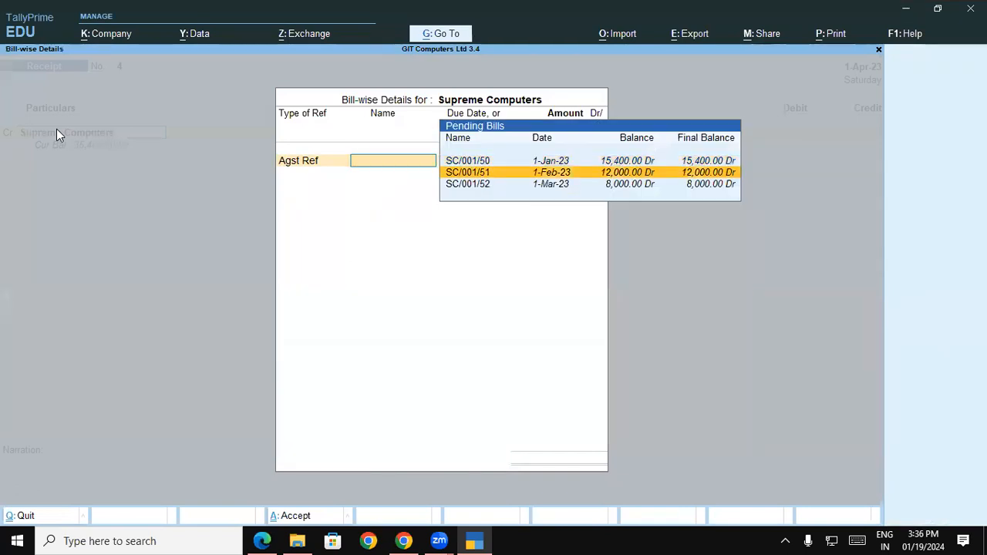
{"action": "key", "text": "Up"}
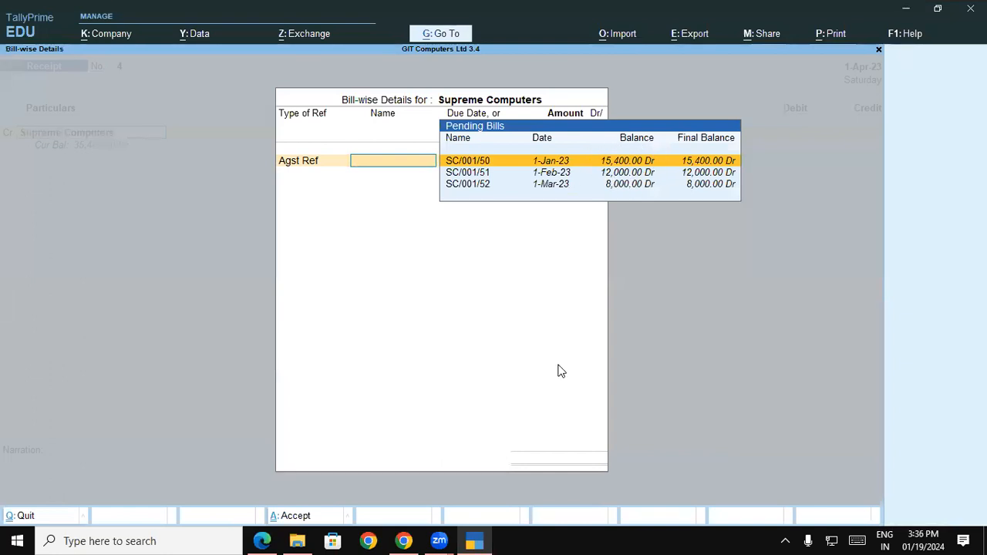
Compare the bill with exercise 4 in the PDF, switch back to TallyPrime and allocate 15,400 Cr against SC/001/50
{"action": "left_click", "coordinate": [262, 541]}
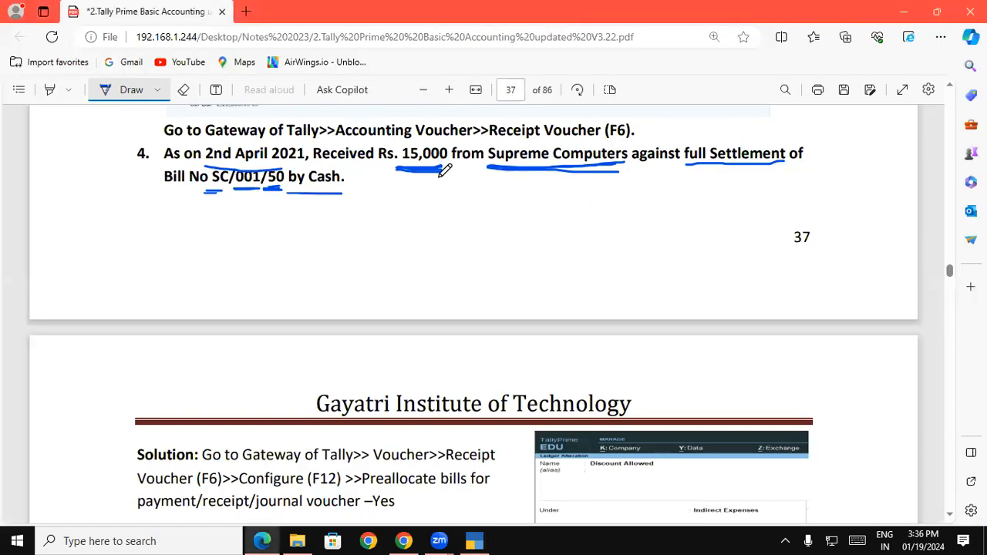
{"action": "left_click", "coordinate": [473, 541]}
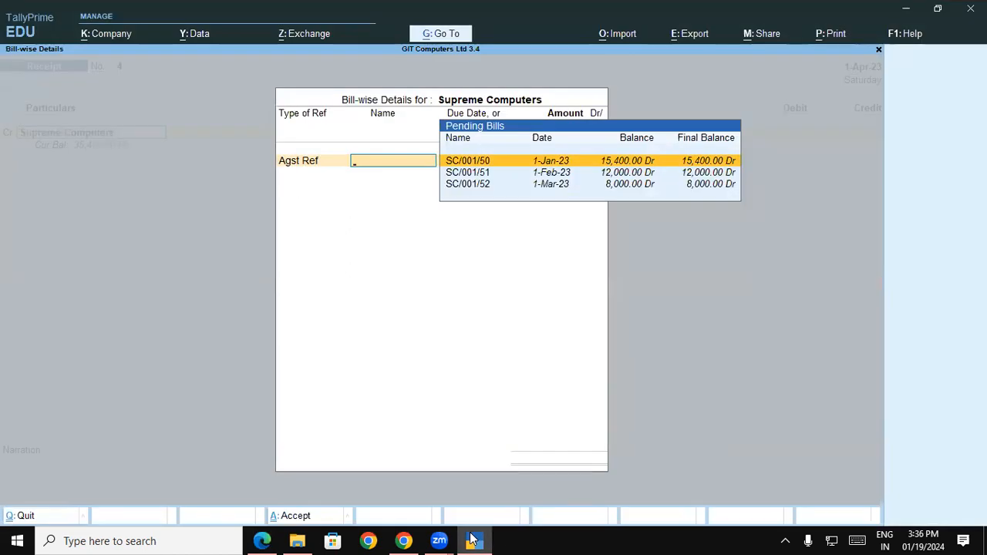
{"action": "key", "text": "Return"}
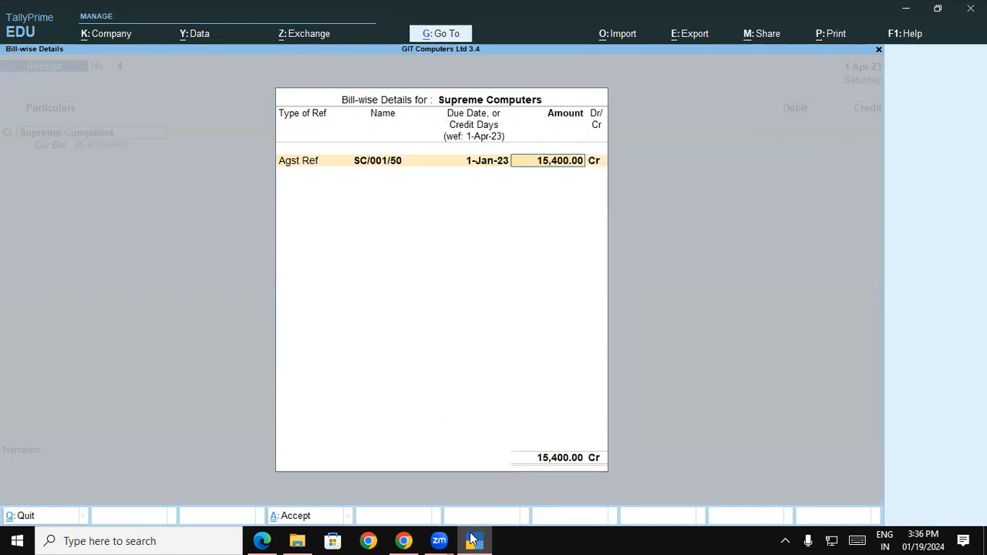
{"action": "key", "text": "Return"}
{"action": "key", "text": "Return"}
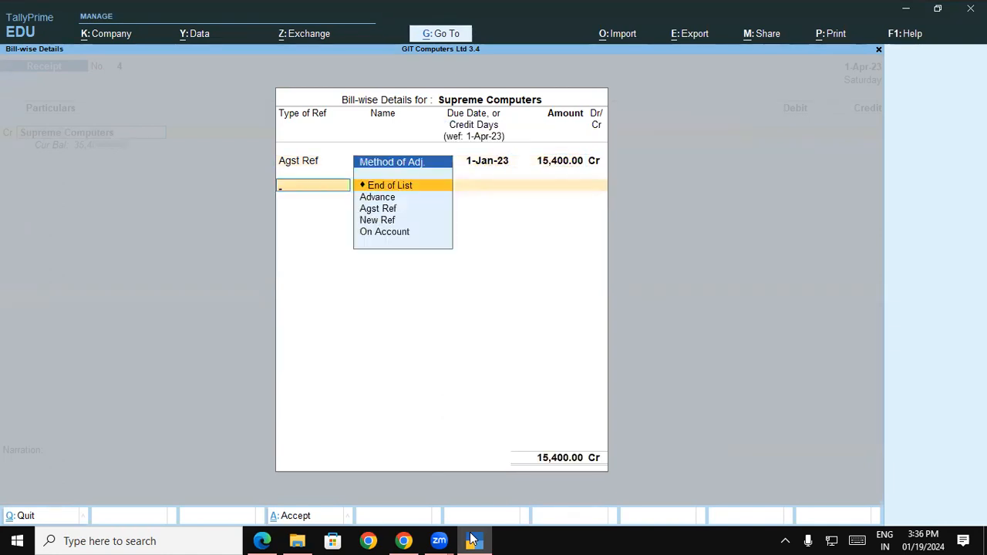
{"action": "key", "text": "Return"}
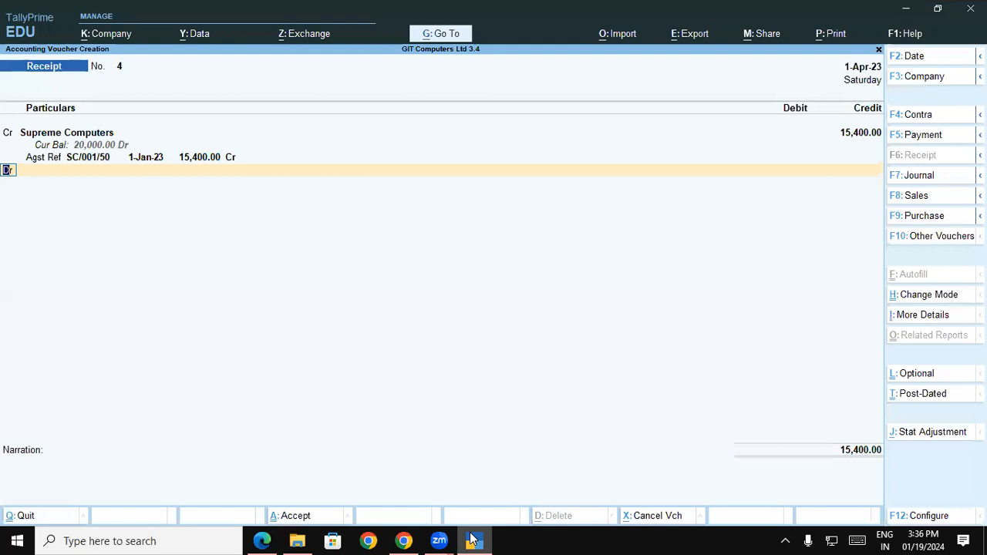
Debit Cash with 15,000 in the receipt voucher
{"action": "key", "text": "Return"}
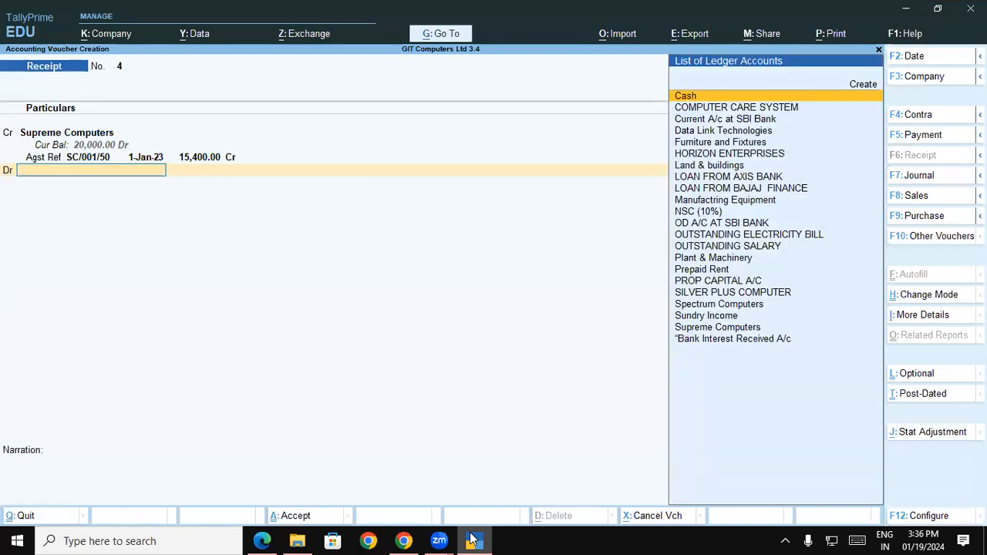
{"action": "key", "text": "Return"}
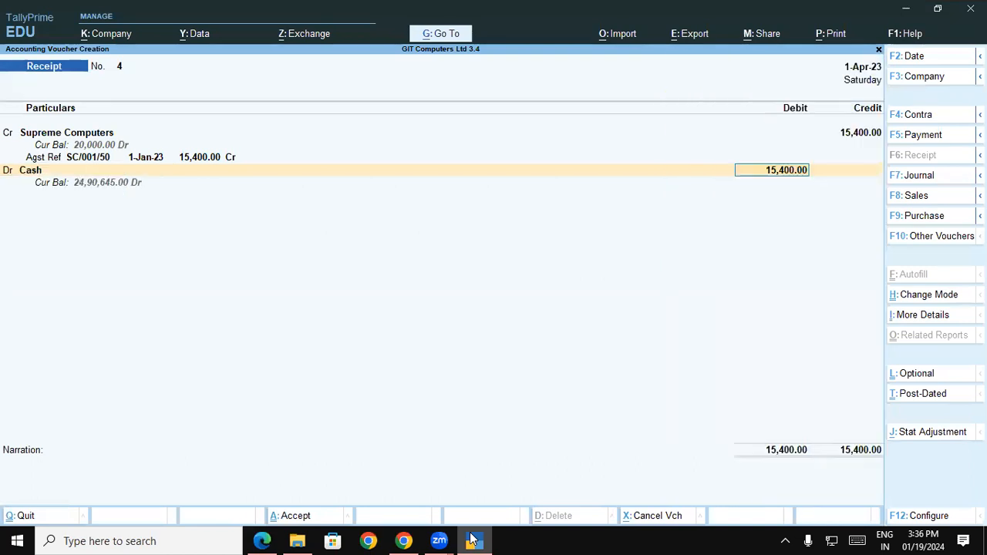
{"action": "type", "text": "15000"}
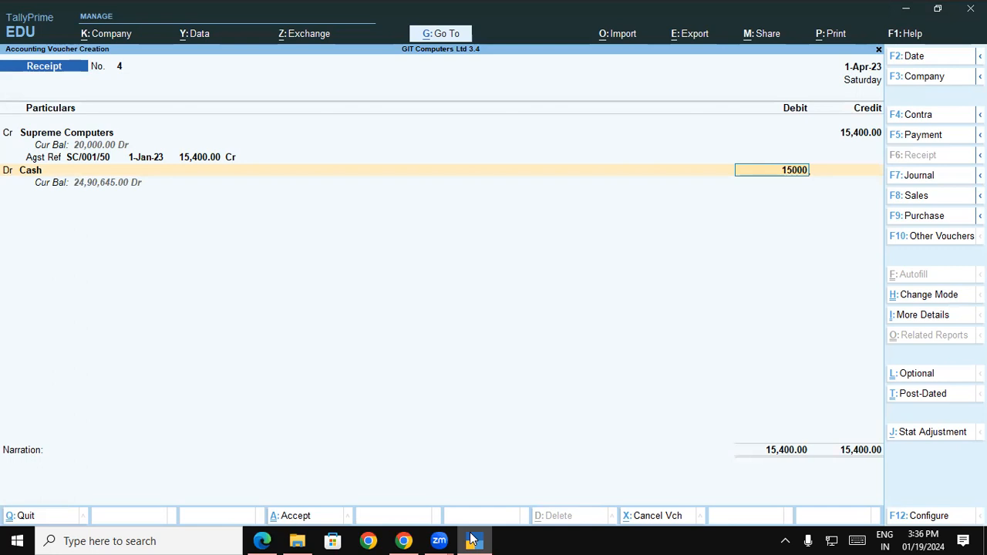
{"action": "key", "text": "Return"}
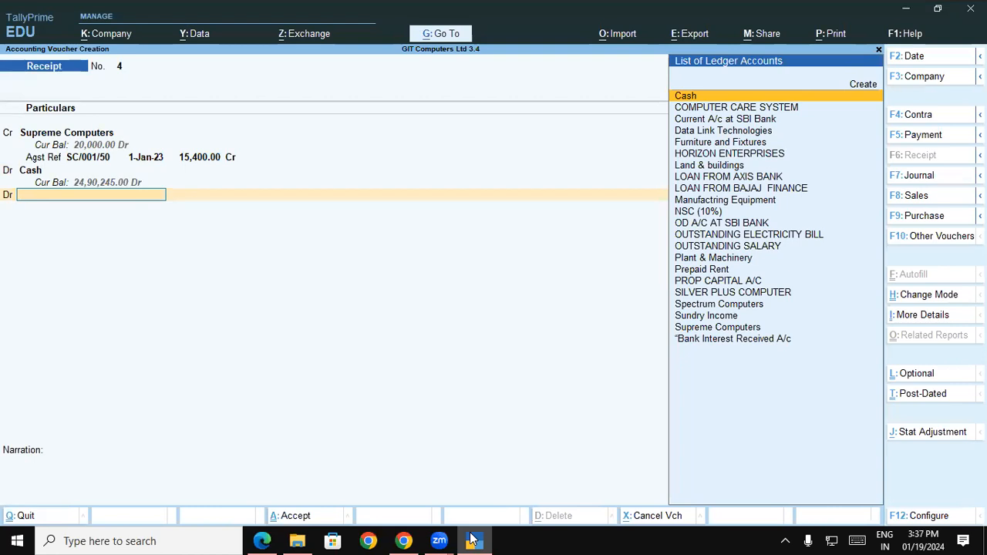
Create a new ledger named DISCOUNT ALLOWED under the Indirect Expenses group from the receipt voucher's empty debit line
{"action": "key", "text": "alt"}
{"action": "key", "text": "alt+c"}
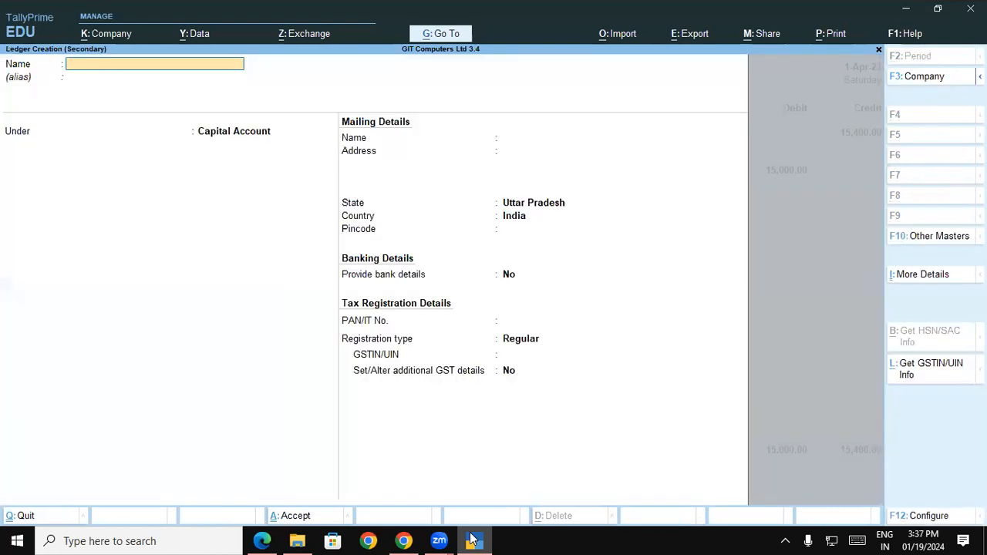
{"action": "type", "text": "DISCOUNT ALLOWED"}
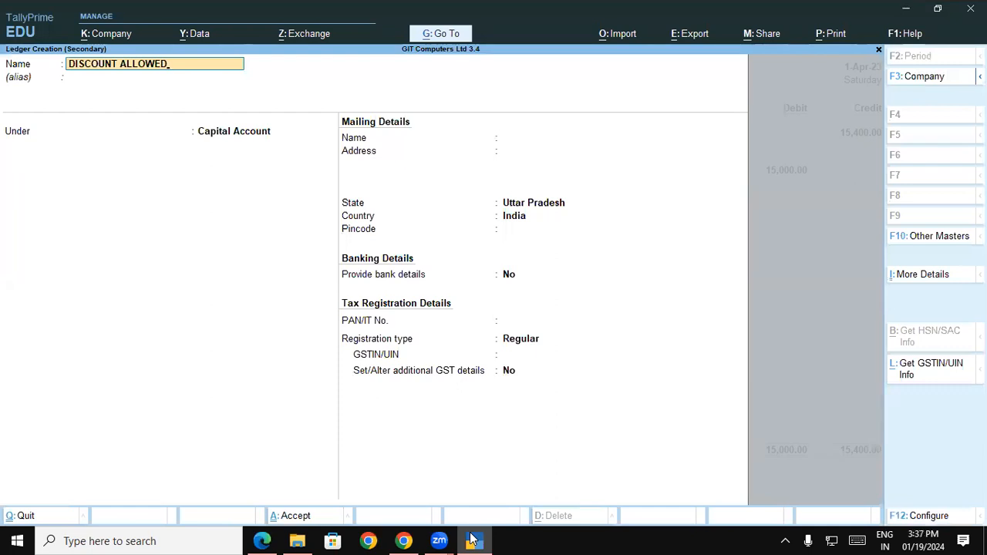
{"action": "key", "text": "Return"}
{"action": "key", "text": "Return"}
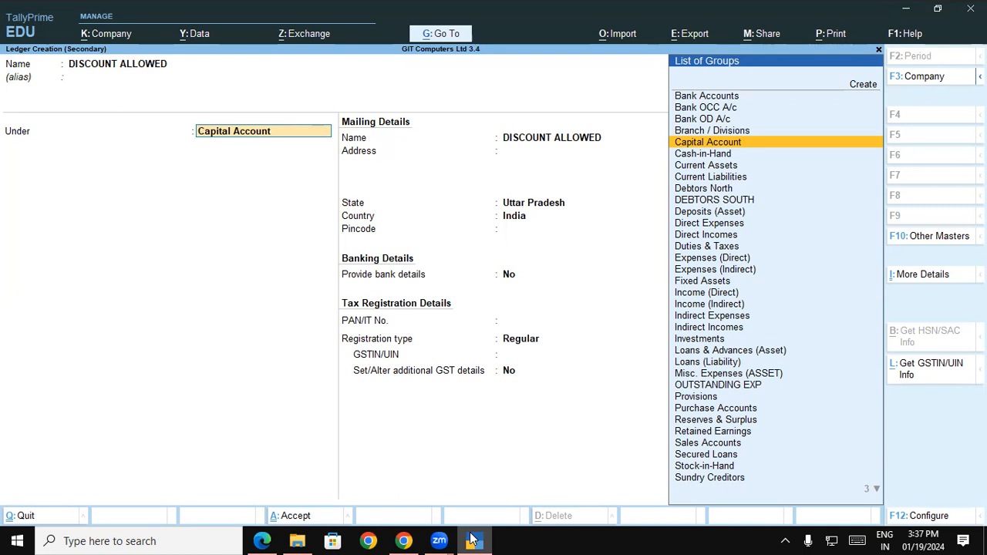
{"action": "type", "text": "IN"}
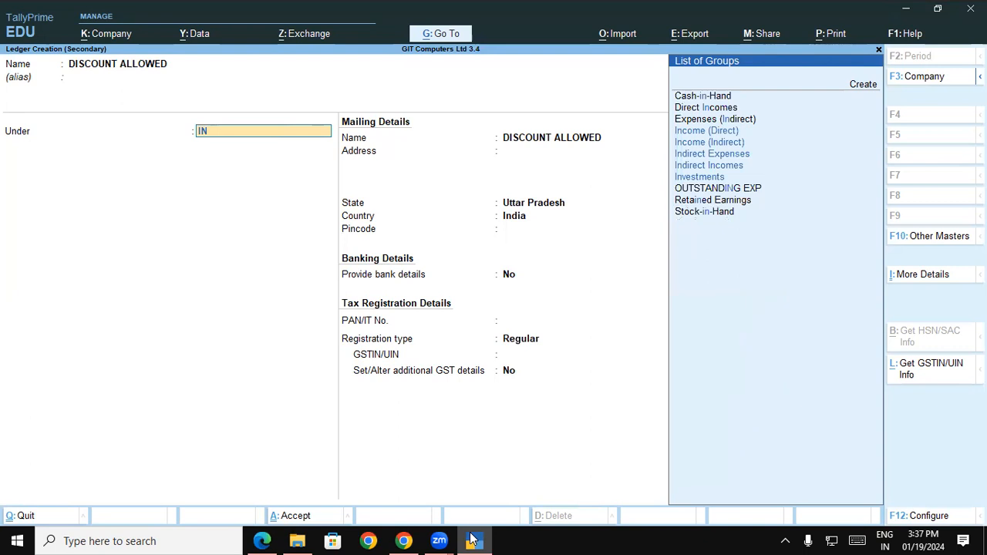
{"action": "key", "text": "Down"}
{"action": "key", "text": "Down"}
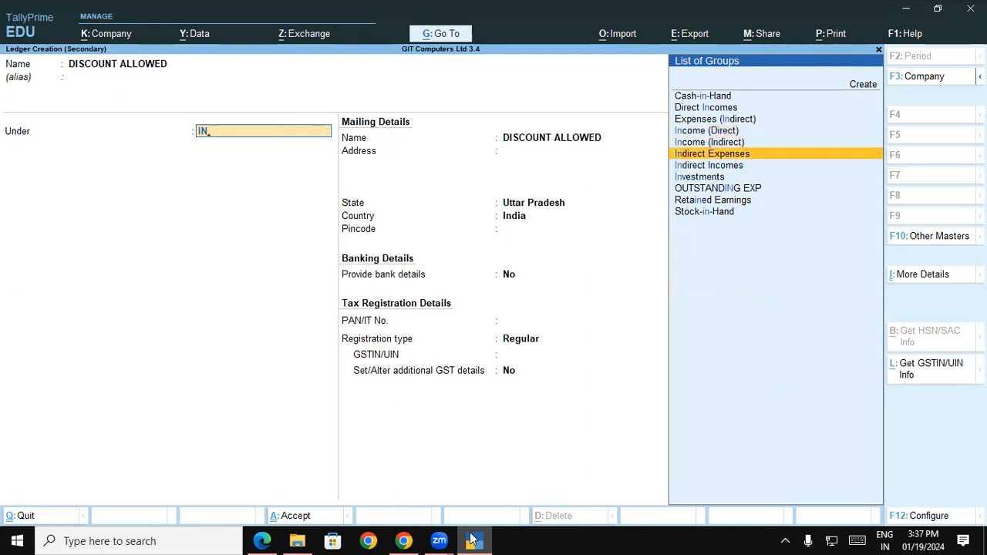
{"action": "key", "text": "Return"}
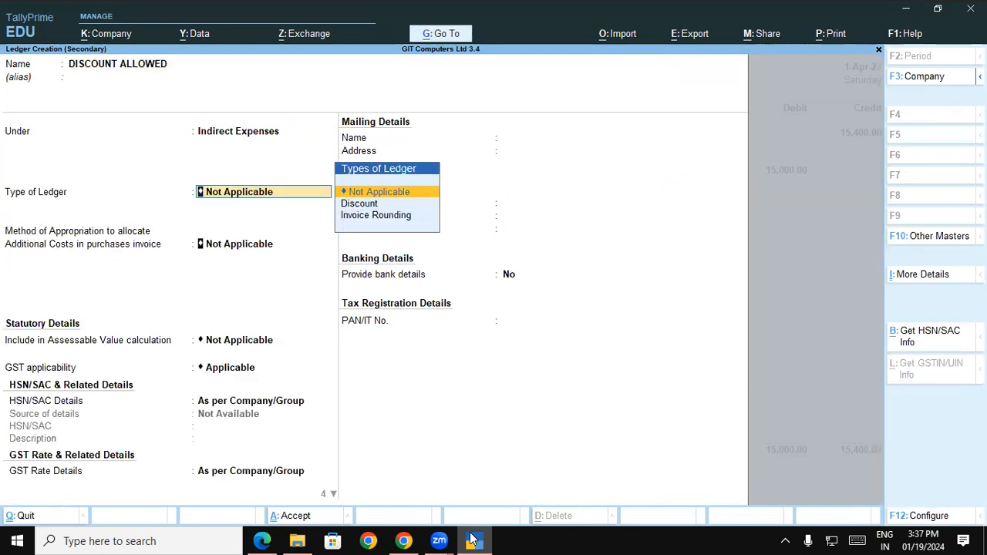
Keep the ledger type, cost appropriation and assessable value as Not Applicable, and set GST applicability to Not Applicable
{"action": "key", "text": "Return"}
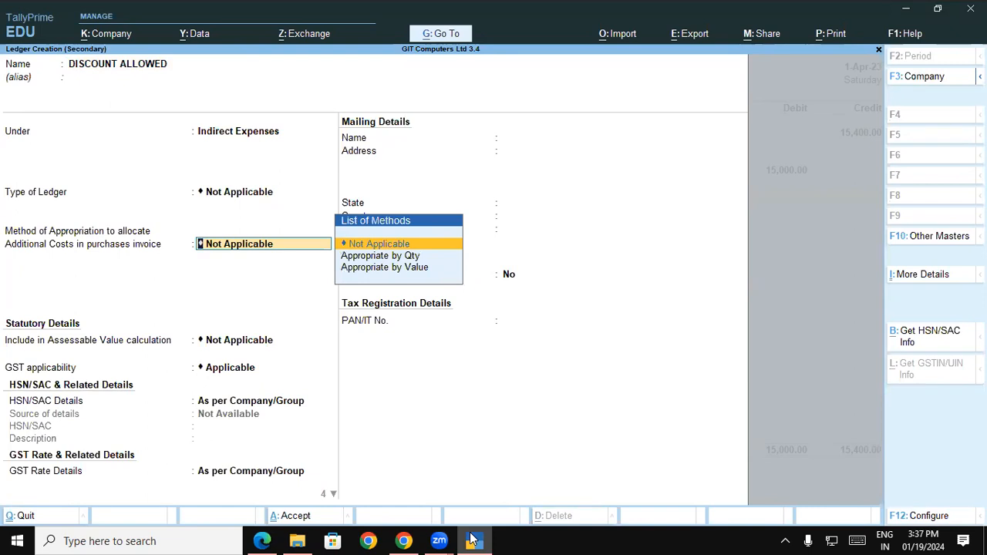
{"action": "key", "text": "BackSpace"}
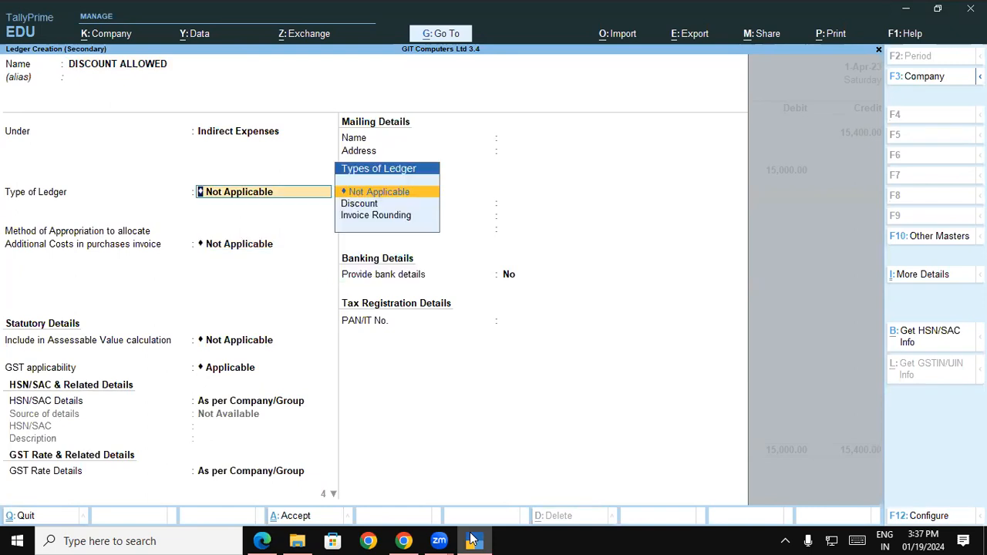
{"action": "key", "text": "Return"}
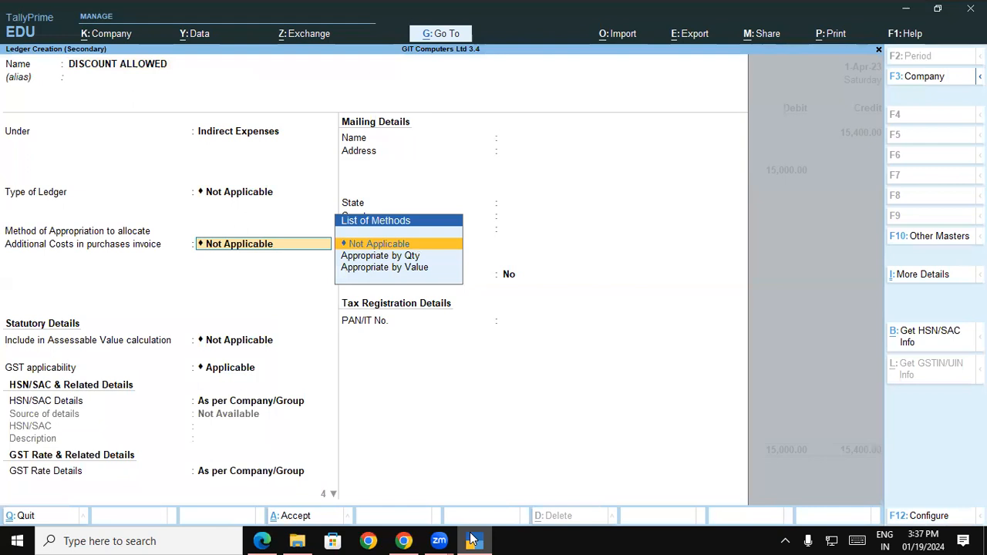
{"action": "key", "text": "Return"}
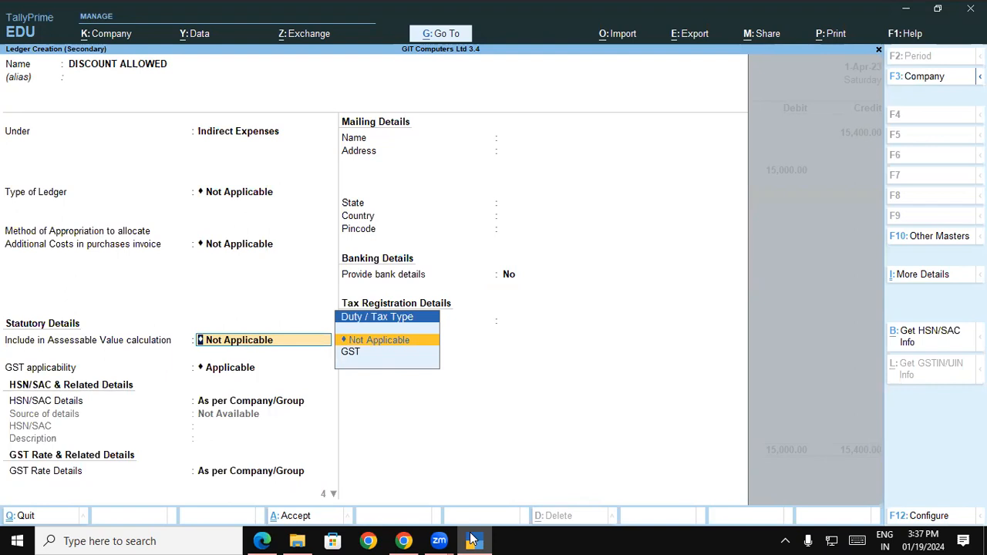
{"action": "key", "text": "Return"}
{"action": "key", "text": "space"}
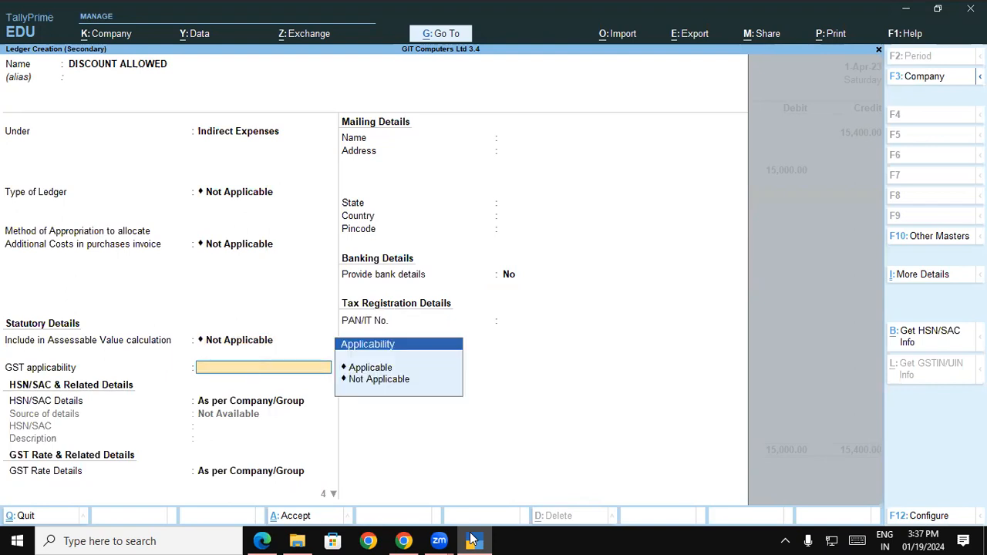
{"action": "key", "text": "Down"}
{"action": "key", "text": "Down"}
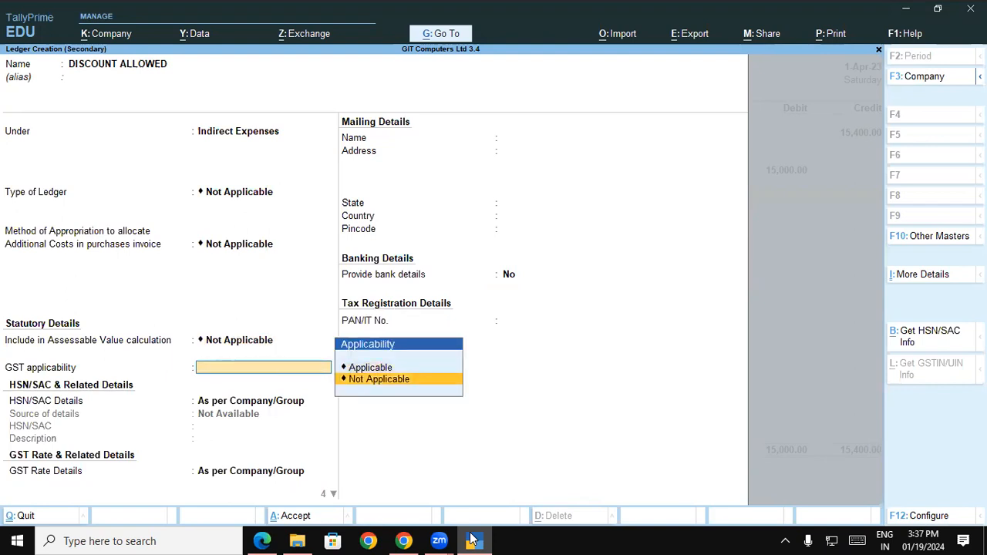
{"action": "key", "text": "Return"}
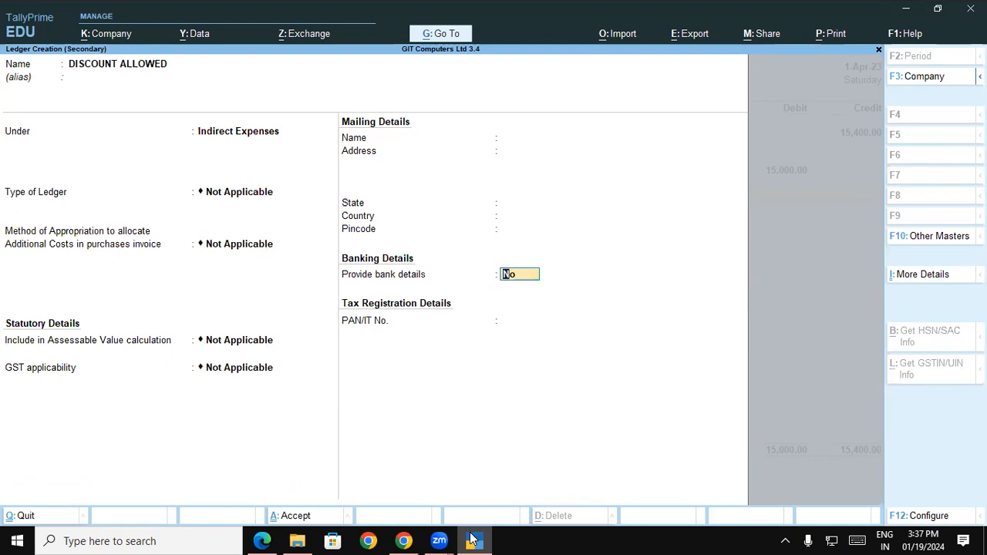
Save the DISCOUNT ALLOWED ledger without bank details and debit it with 400.00 in the receipt voucher
{"action": "key", "text": "Return"}
{"action": "key", "text": "Return"}
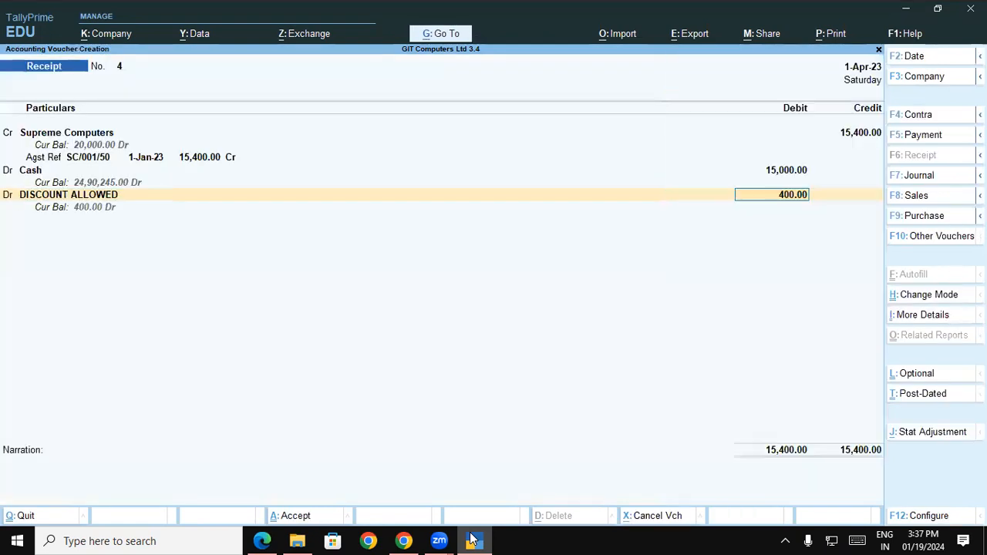
{"action": "key", "text": "Return"}
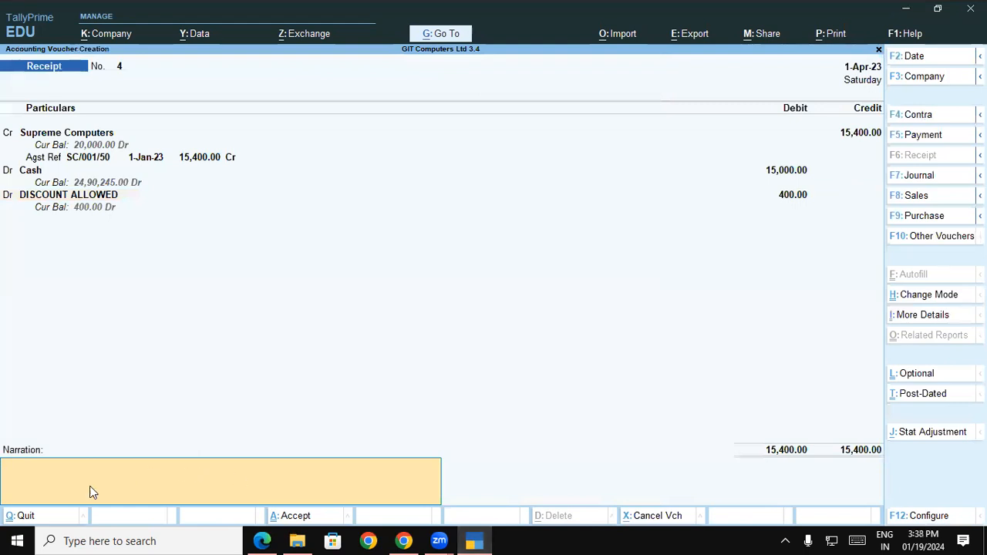
Switch to the PDF notes in Edge, circle Discount Allowed and underline Indirect Expenses in the sample ledger for exercise 4
{"action": "left_click", "coordinate": [263, 540]}
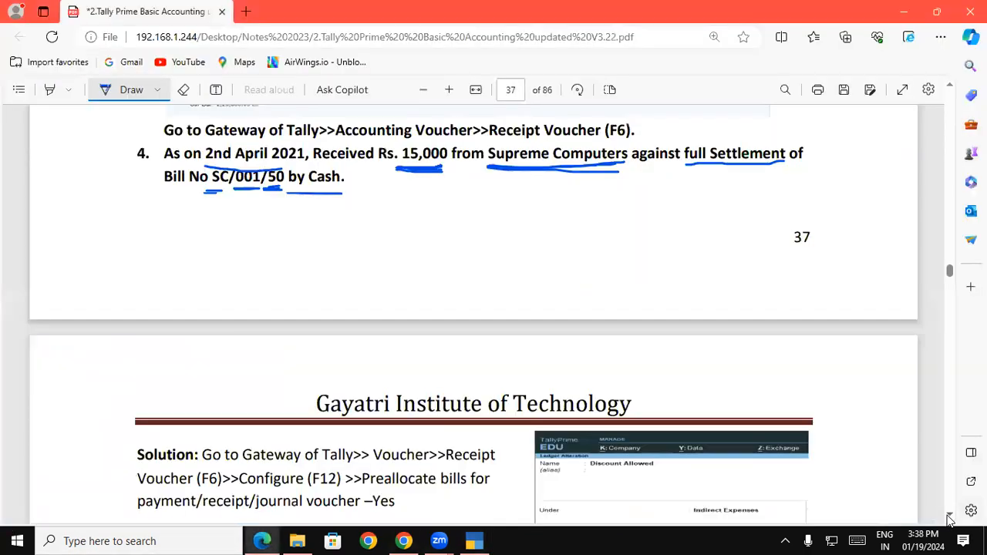
{"action": "scroll", "coordinate": [950, 520], "scroll_direction": "down", "scroll_amount": 3}
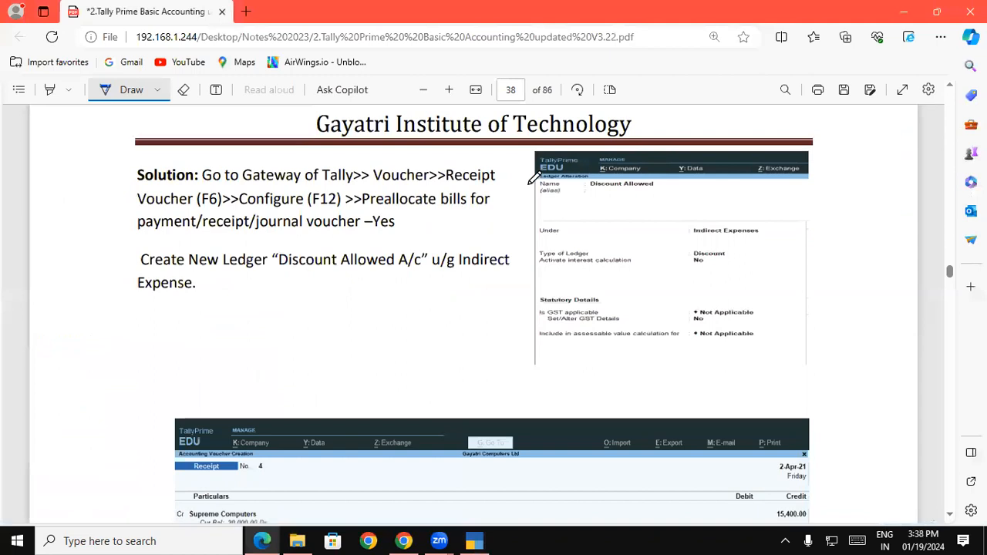
{"action": "mouse_move", "coordinate": [589, 196]}
{"action": "left_mouse_down"}
{"action": "mouse_move", "coordinate": [595, 176]}
{"action": "mouse_move", "coordinate": [665, 191]}
{"action": "mouse_move", "coordinate": [598, 199]}
{"action": "left_mouse_up"}
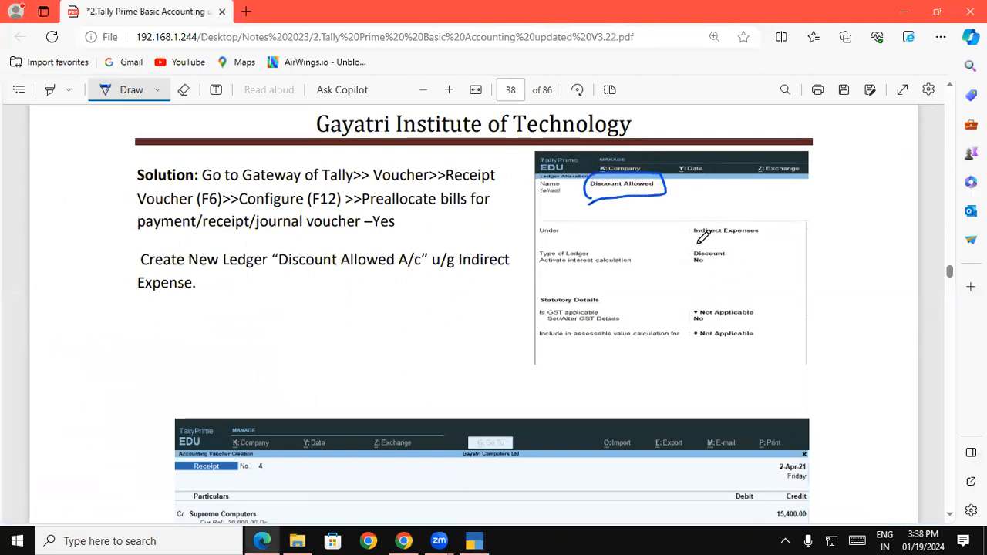
{"action": "left_click_drag", "start_coordinate": [688, 240], "coordinate": [762, 239]}
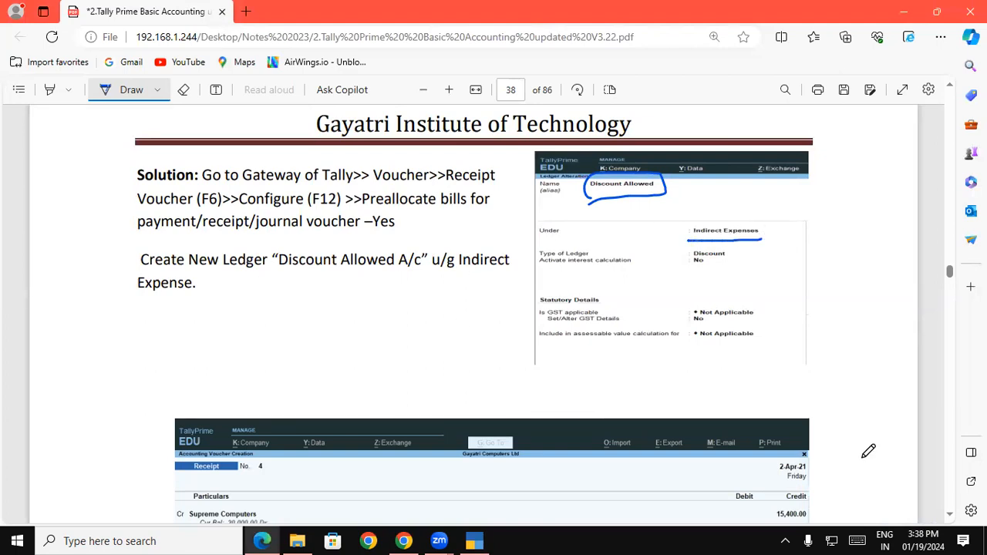
Mark the Supreme Computers, Cash and Discount Allowed lines and their amounts in the sample receipt voucher 4
{"action": "scroll", "coordinate": [583, 352], "scroll_direction": "down", "scroll_amount": 4}
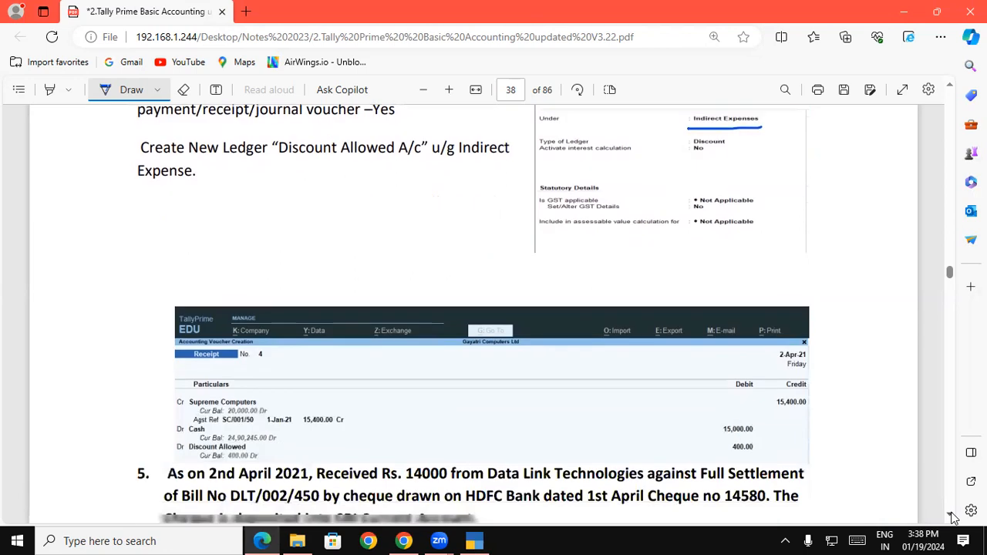
{"action": "left_click_drag", "start_coordinate": [266, 233], "coordinate": [283, 234]}
{"action": "left_click_drag", "start_coordinate": [762, 239], "coordinate": [776, 236]}
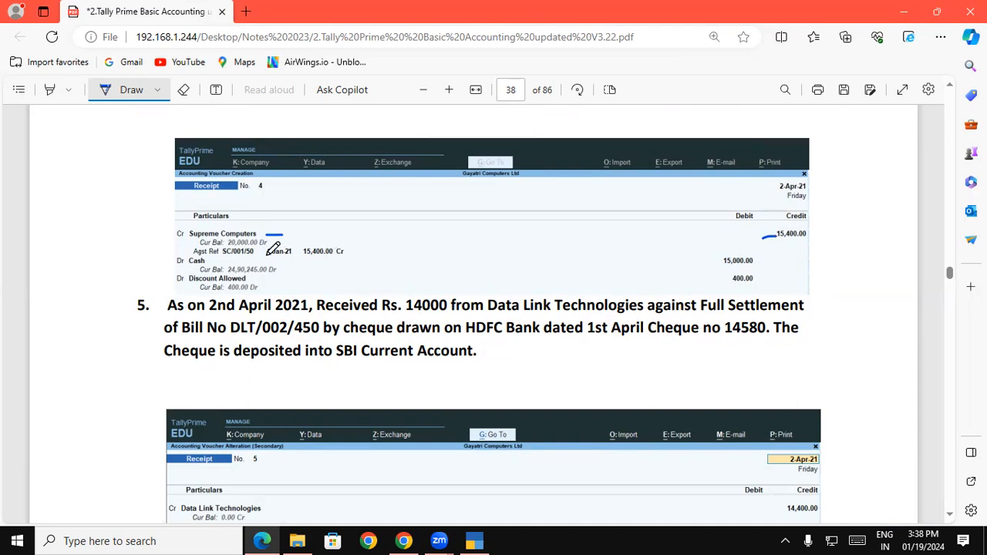
{"action": "left_click", "coordinate": [215, 264]}
{"action": "left_click_drag", "start_coordinate": [711, 264], "coordinate": [723, 261]}
{"action": "left_click_drag", "start_coordinate": [248, 278], "coordinate": [260, 279]}
{"action": "left_click_drag", "start_coordinate": [730, 278], "coordinate": [723, 282]}
Switch to TallyPrime to accept the Supreme Computers receipt voucher, and return to the PDF notes in Edge
{"action": "left_click", "coordinate": [474, 541]}
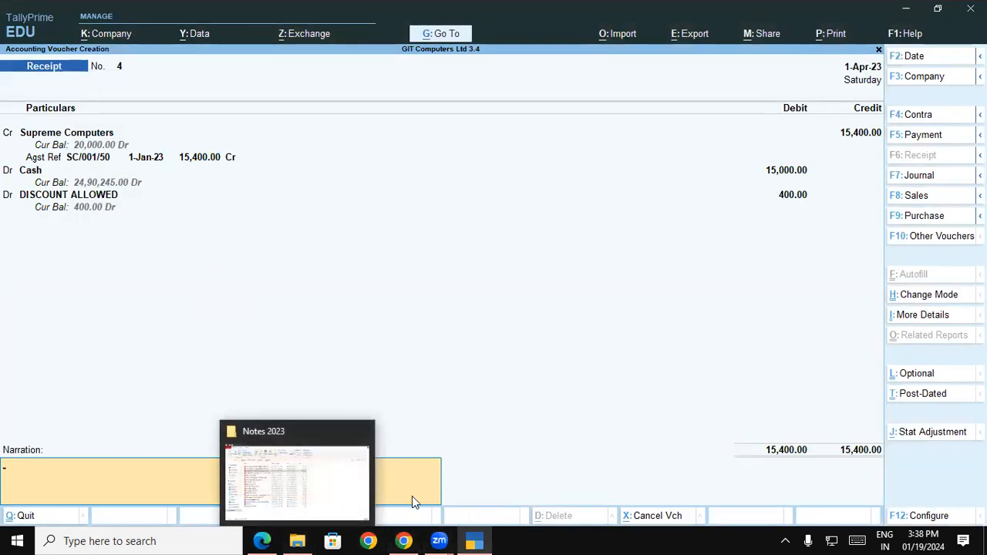
{"action": "left_click", "coordinate": [305, 516]}
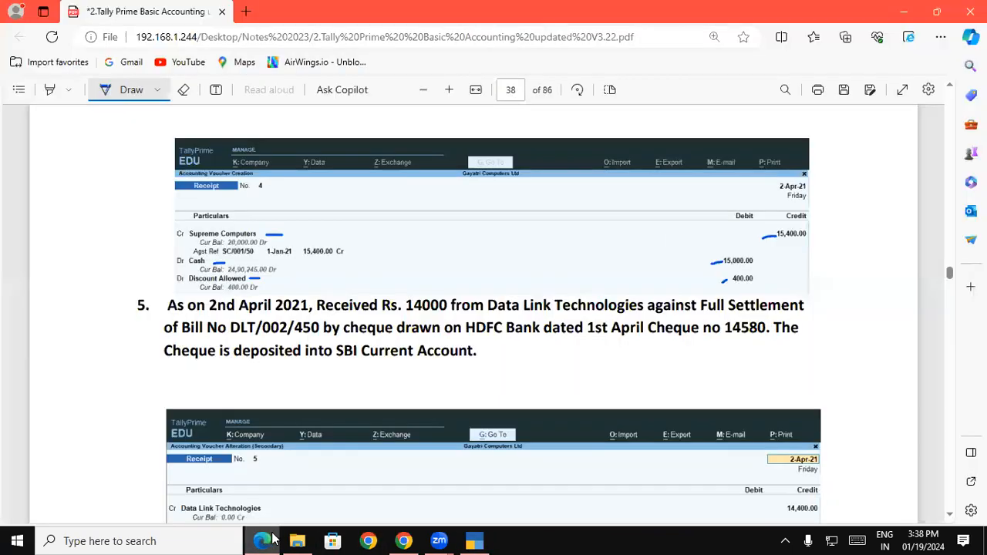
{"action": "left_click", "coordinate": [262, 540]}
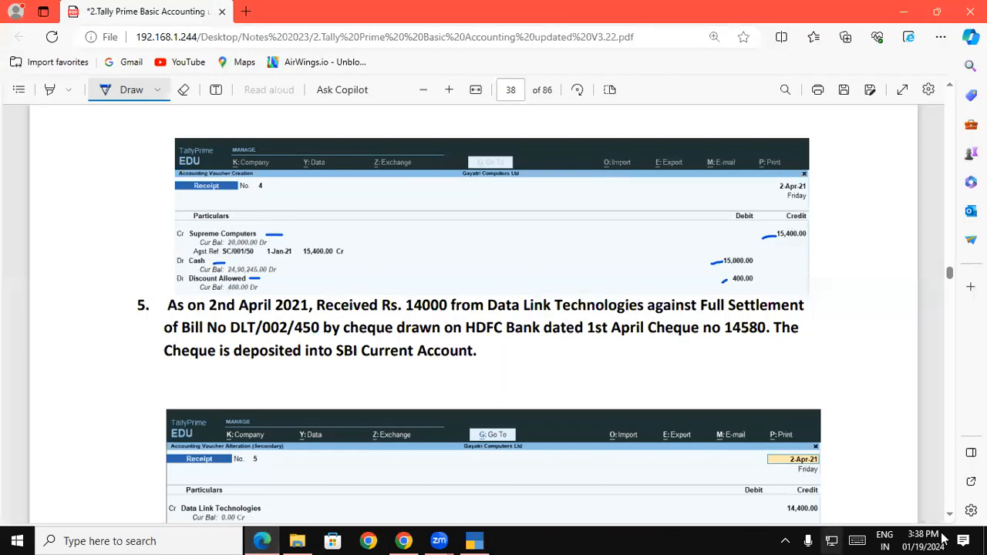
Underline exercise 5's key details in the PDF: 14000, Data Link Technologies, bill DLT/002/450, HDFC, the cheque details and the SBI Current Account deposit
{"action": "left_click", "coordinate": [950, 514]}
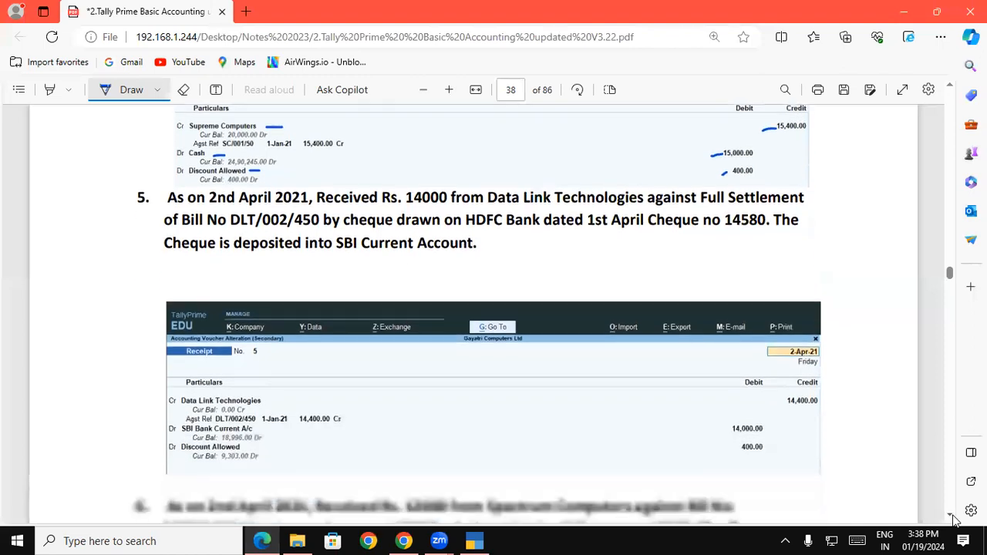
{"action": "left_click", "coordinate": [951, 515]}
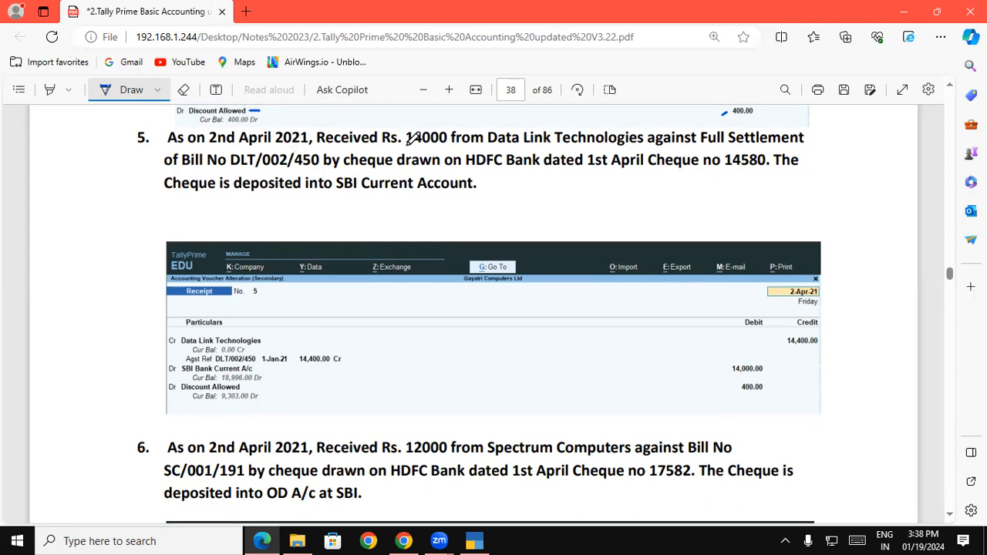
{"action": "left_click_drag", "start_coordinate": [407, 144], "coordinate": [634, 146]}
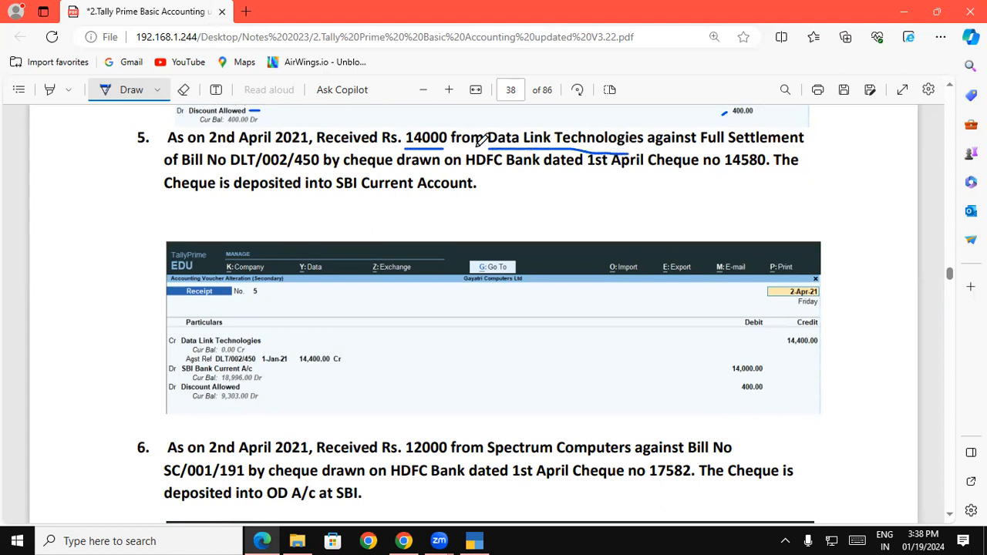
{"action": "left_click_drag", "start_coordinate": [417, 145], "coordinate": [445, 146]}
{"action": "left_click_drag", "start_coordinate": [229, 170], "coordinate": [319, 169]}
{"action": "left_click_drag", "start_coordinate": [465, 171], "coordinate": [504, 170]}
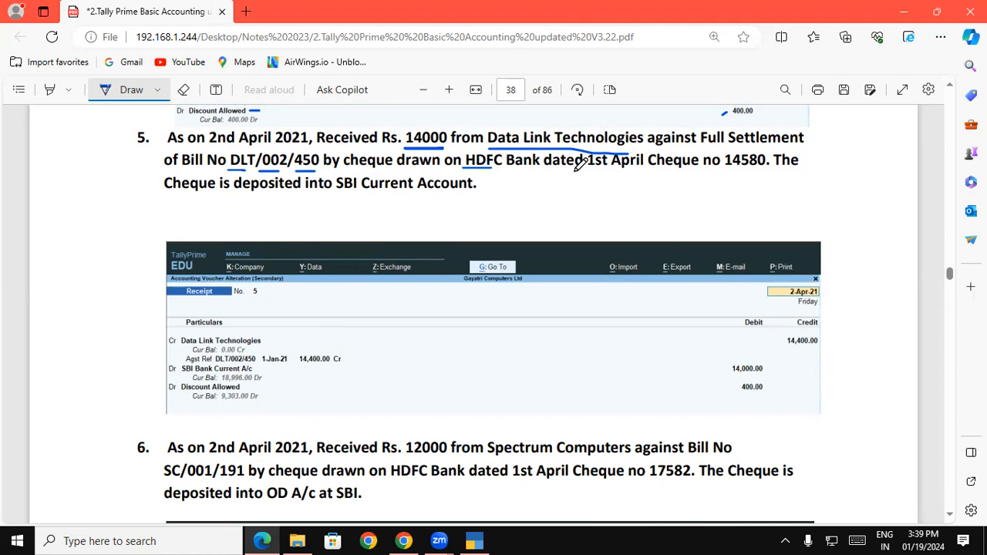
{"action": "left_click_drag", "start_coordinate": [588, 168], "coordinate": [757, 171]}
{"action": "left_click_drag", "start_coordinate": [239, 196], "coordinate": [276, 196]}
{"action": "left_click_drag", "start_coordinate": [337, 198], "coordinate": [467, 197]}
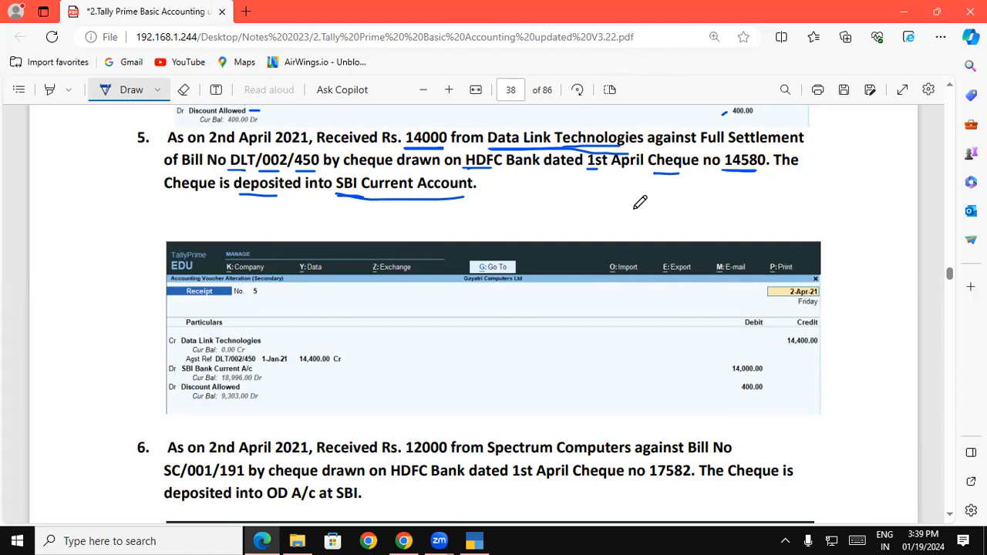
Emphasise HDFC and SBI in exercise 5 with repeated underlines to distinguish the drawing bank from the deposit bank
{"action": "left_click_drag", "start_coordinate": [465, 169], "coordinate": [492, 169]}
{"action": "left_click_drag", "start_coordinate": [339, 195], "coordinate": [359, 190]}
{"action": "left_click_drag", "start_coordinate": [339, 196], "coordinate": [359, 193]}
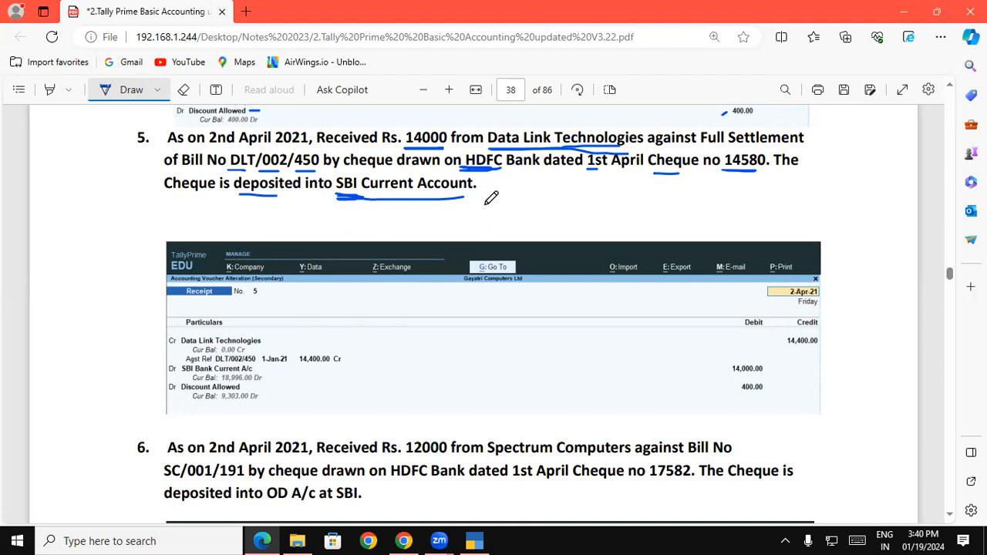
{"action": "left_click_drag", "start_coordinate": [461, 173], "coordinate": [496, 171]}
{"action": "left_click_drag", "start_coordinate": [334, 199], "coordinate": [364, 198]}
{"action": "left_click_drag", "start_coordinate": [335, 198], "coordinate": [359, 198]}
Tick the Data Link Technologies line in sample receipt voucher 5 and underline its 14,400.00 credit and the debit amounts
{"action": "left_click_drag", "start_coordinate": [145, 339], "coordinate": [165, 334]}
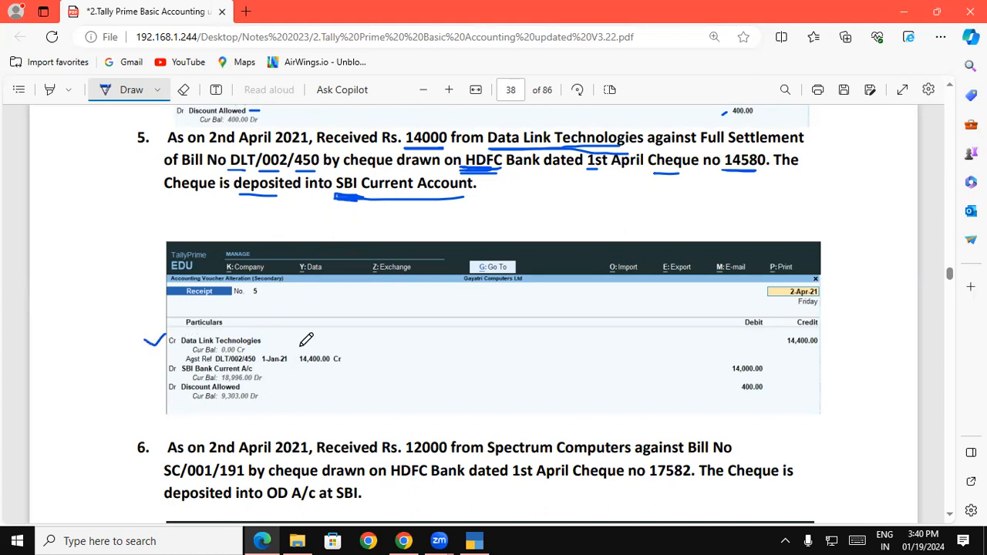
{"action": "left_click_drag", "start_coordinate": [783, 349], "coordinate": [821, 348]}
{"action": "left_click", "coordinate": [950, 515]}
{"action": "scroll", "coordinate": [952, 519], "scroll_direction": "down", "scroll_amount": 3}
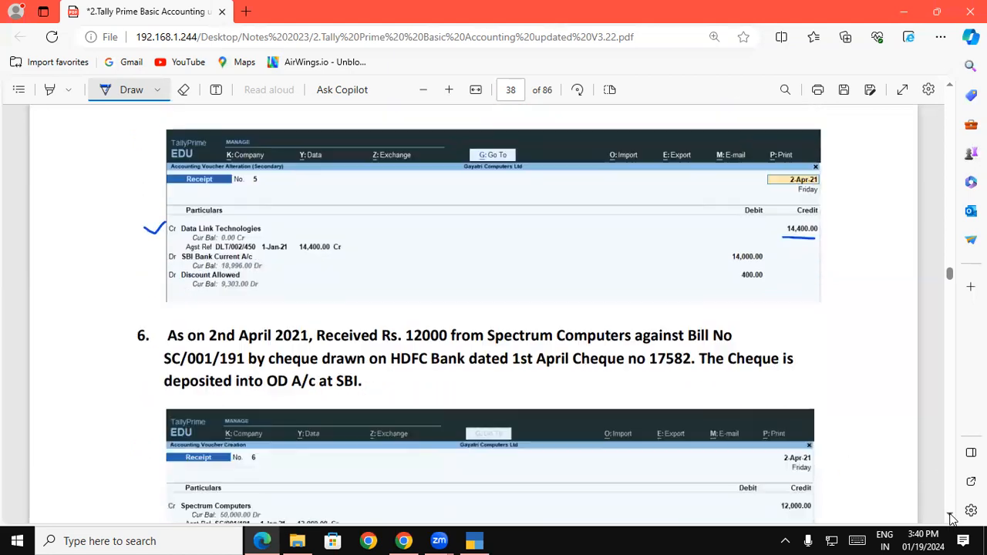
{"action": "left_click_drag", "start_coordinate": [801, 236], "coordinate": [815, 239]}
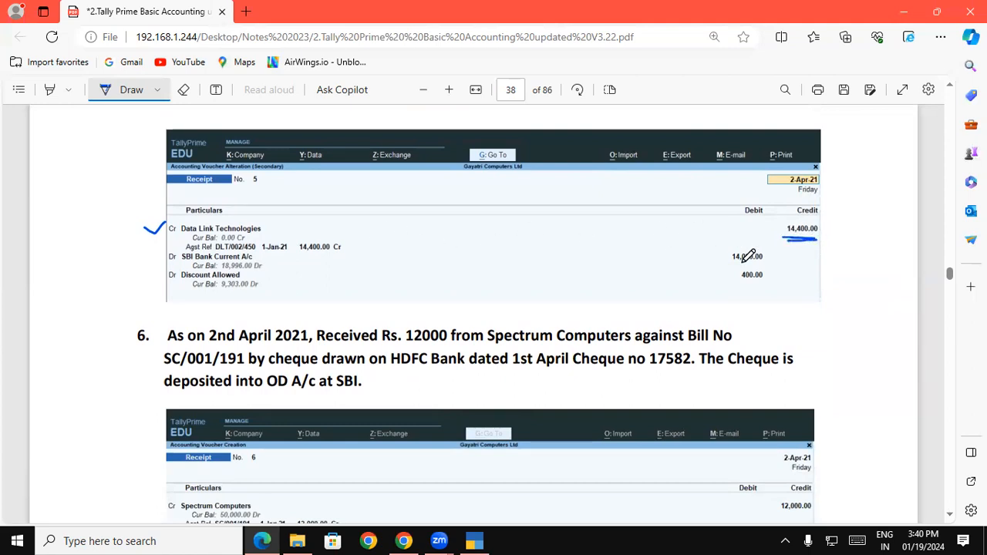
{"action": "mouse_move", "coordinate": [749, 267]}
{"action": "left_mouse_down"}
{"action": "mouse_move", "coordinate": [728, 268]}
{"action": "mouse_move", "coordinate": [744, 285]}
{"action": "mouse_move", "coordinate": [761, 284]}
{"action": "left_mouse_up"}
Switch to TallyPrime, credit Data Link Technologies in the receipt voucher and choose Agst Ref as the bill reference type
{"action": "left_click", "coordinate": [474, 541]}
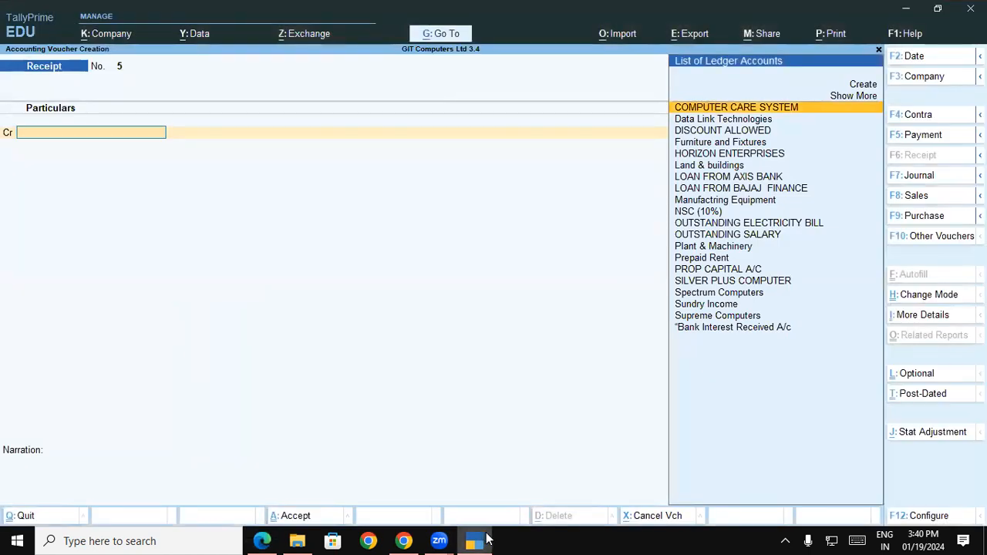
{"action": "key", "text": "Down"}
{"action": "key", "text": "Return"}
{"action": "key", "text": "Return"}
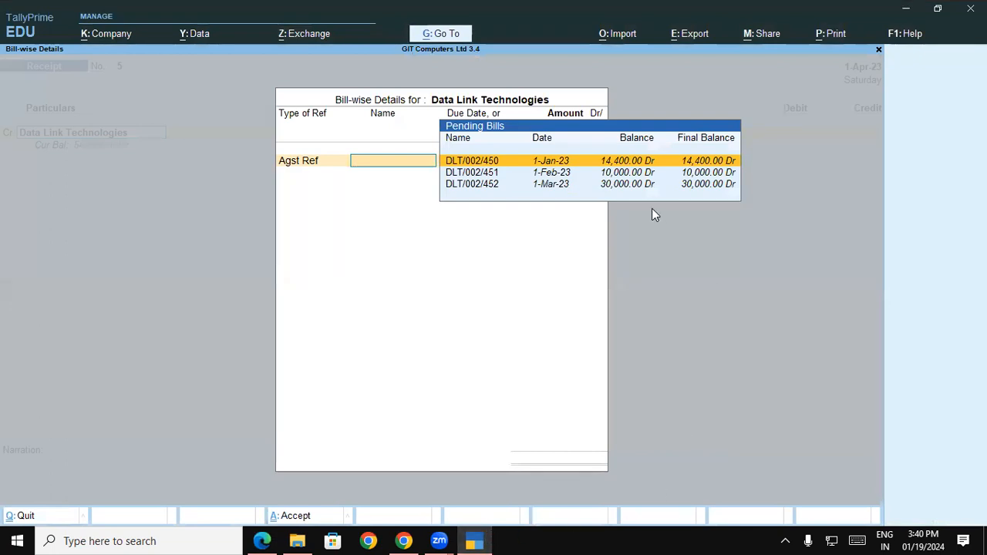
Check exercise 5's bill number in the PDF in Edge, underline its 450 ending again, and return to TallyPrime
{"action": "left_click", "coordinate": [262, 539]}
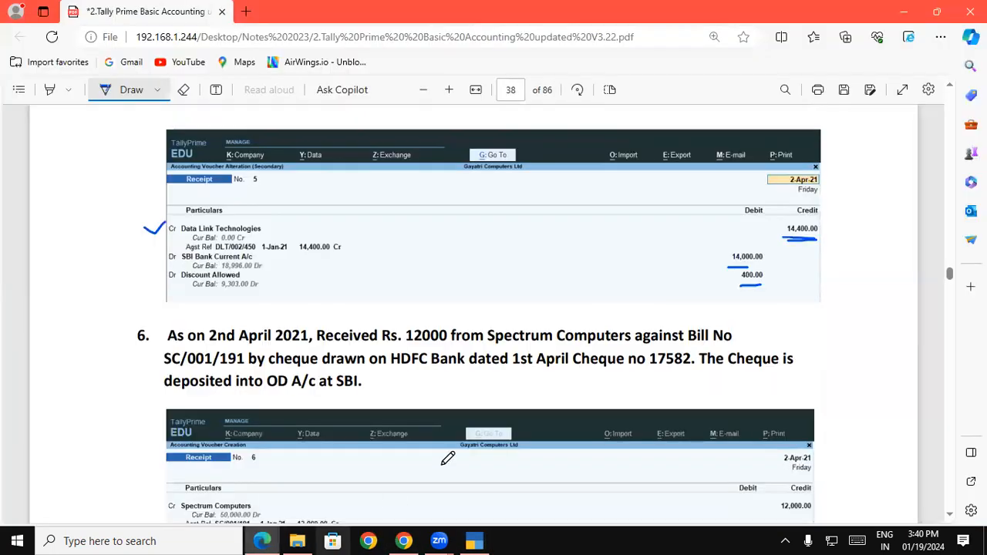
{"action": "scroll", "coordinate": [951, 90], "scroll_direction": "up", "scroll_amount": 3}
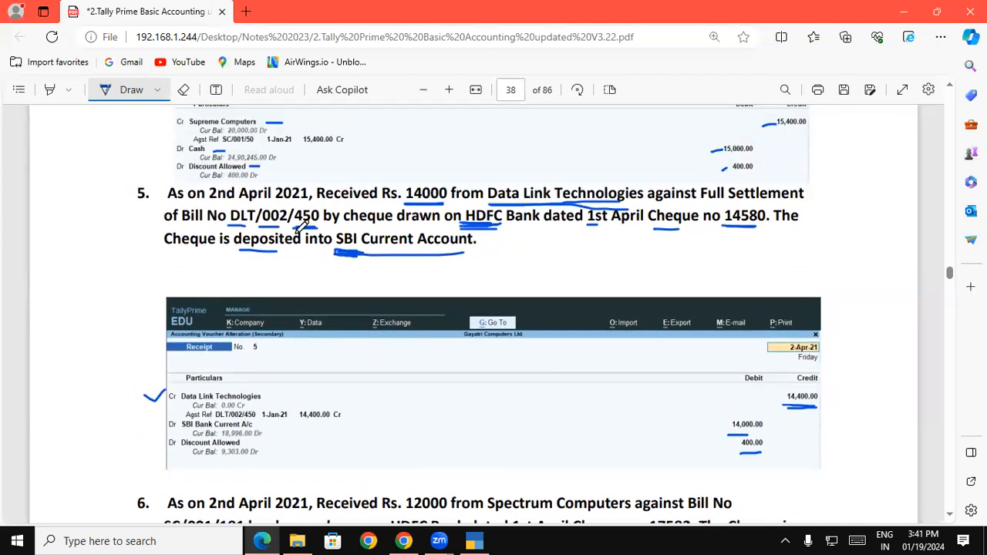
{"action": "left_click_drag", "start_coordinate": [296, 224], "coordinate": [321, 223]}
{"action": "left_click", "coordinate": [474, 540]}
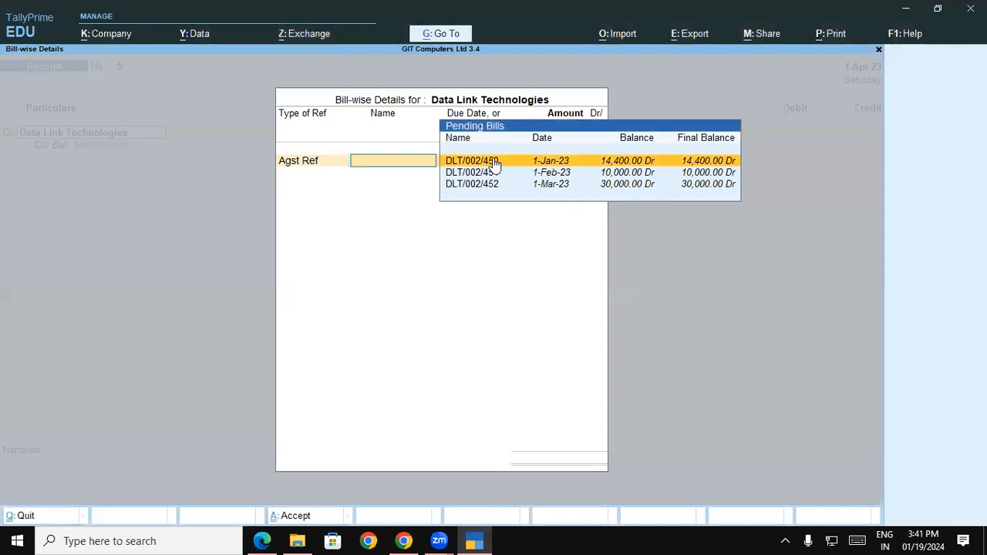
Allocate the full 14,400.00 credit against pending bill DLT/002/450 and end the bill-wise list
{"action": "left_click", "coordinate": [496, 164]}
{"action": "key", "text": "Return"}
{"action": "key", "text": "Return"}
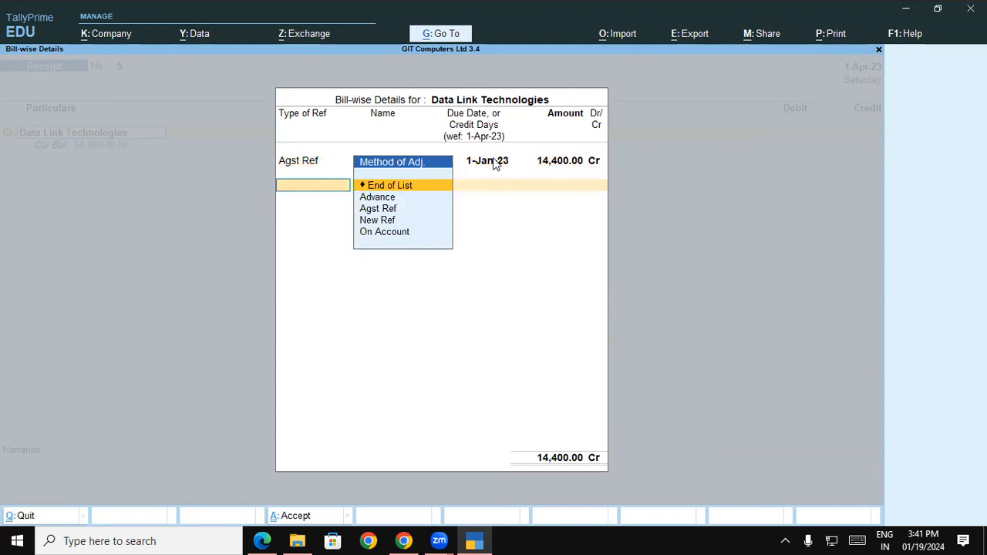
{"action": "key", "text": "Return"}
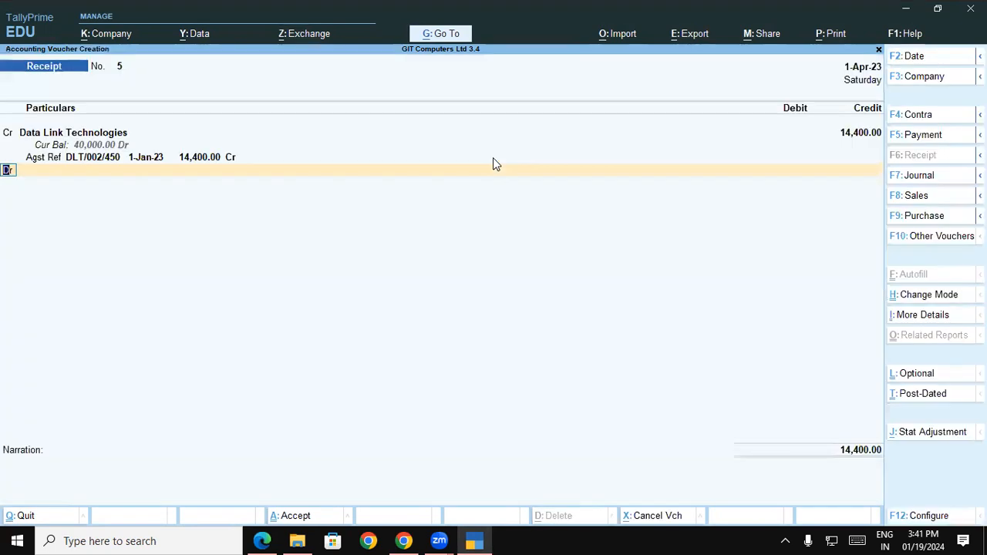
Debit Current A/c at SBI Bank with 14000 in the Data Link Technologies receipt voucher
{"action": "key", "text": "Return"}
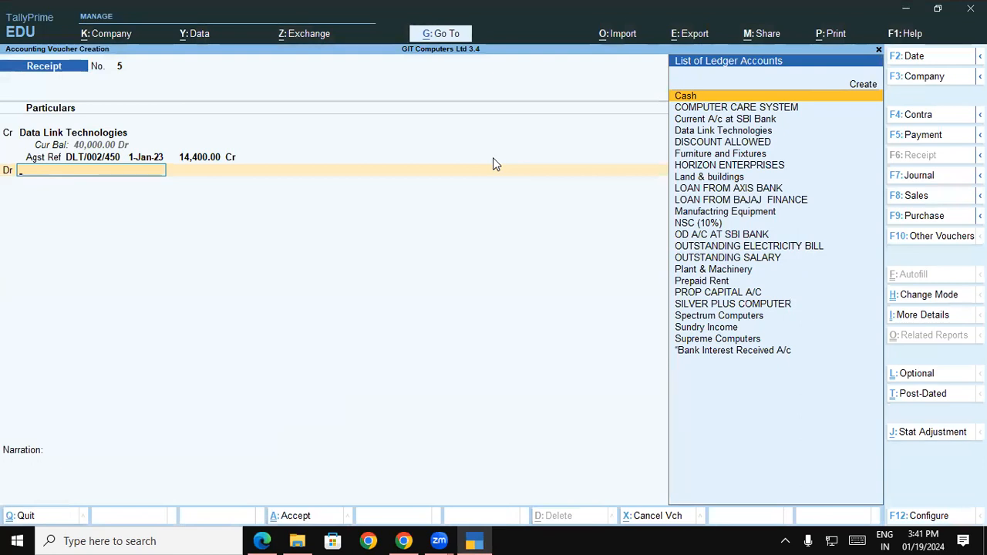
{"action": "key", "text": "Down"}
{"action": "key", "text": "Down"}
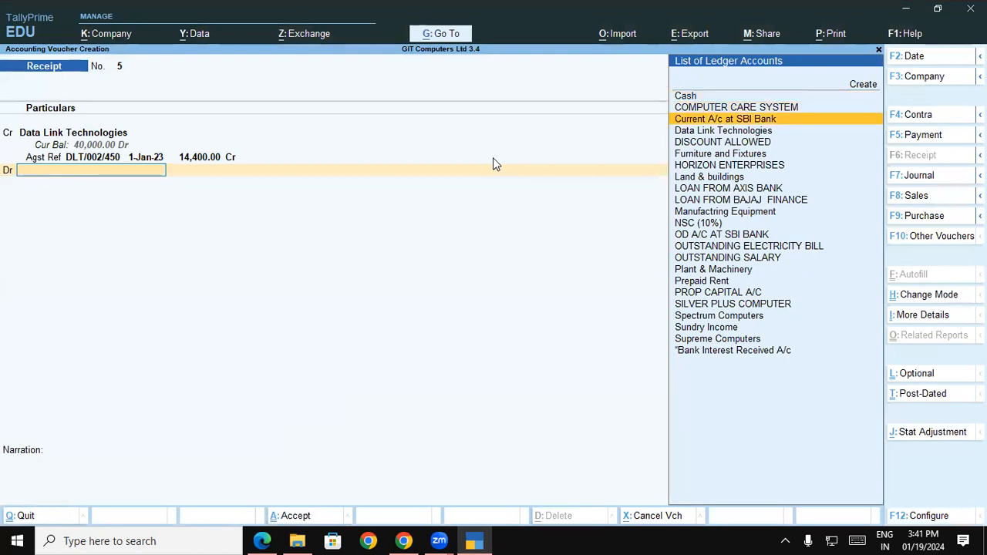
{"action": "key", "text": "Return"}
{"action": "type", "text": "14000"}
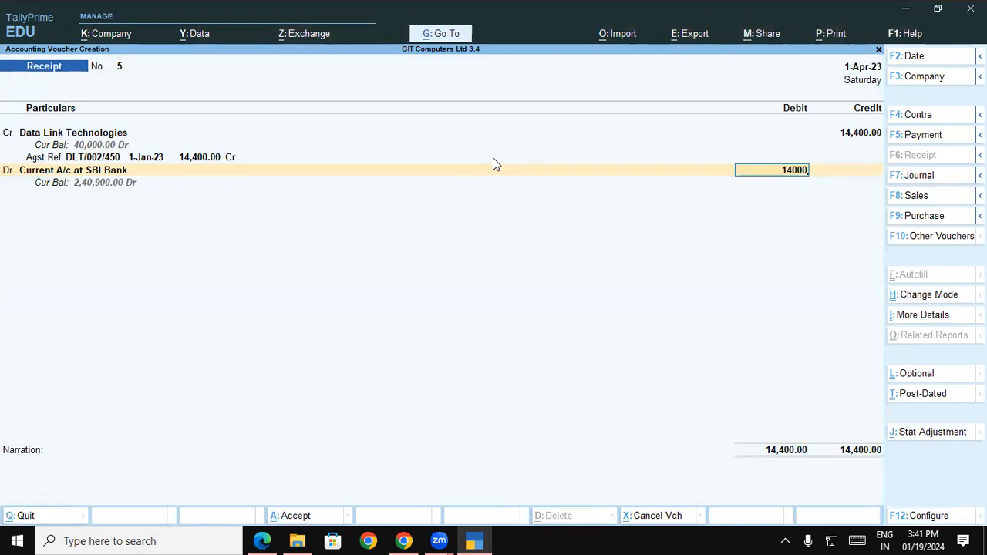
{"action": "key", "text": "Return"}
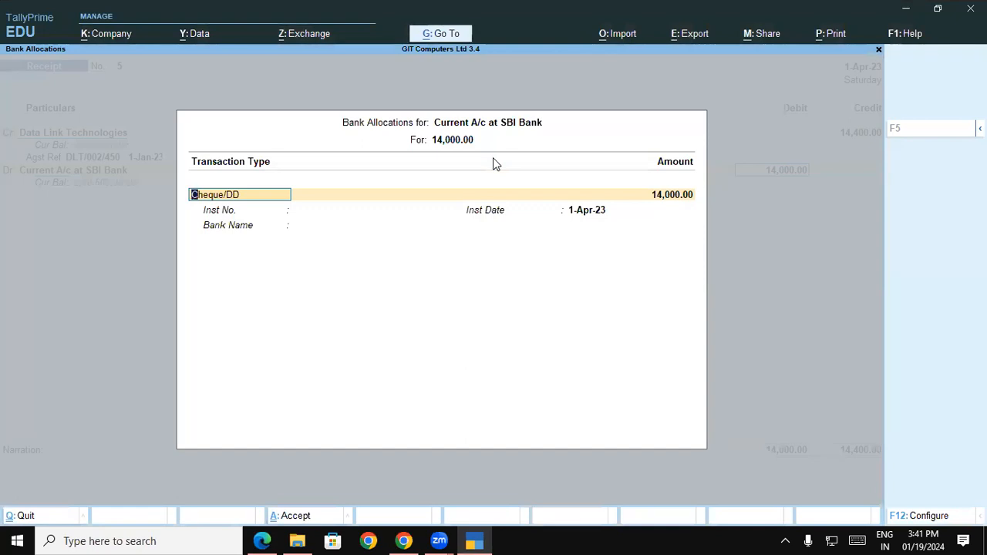
Complete the bank allocation as Cheque/DD with instrument number 14580 from the PDF, dated 1-Apr-23, specifying HDFC BANK as the bank name
{"action": "key", "text": "Return"}
{"action": "key", "text": "Return"}
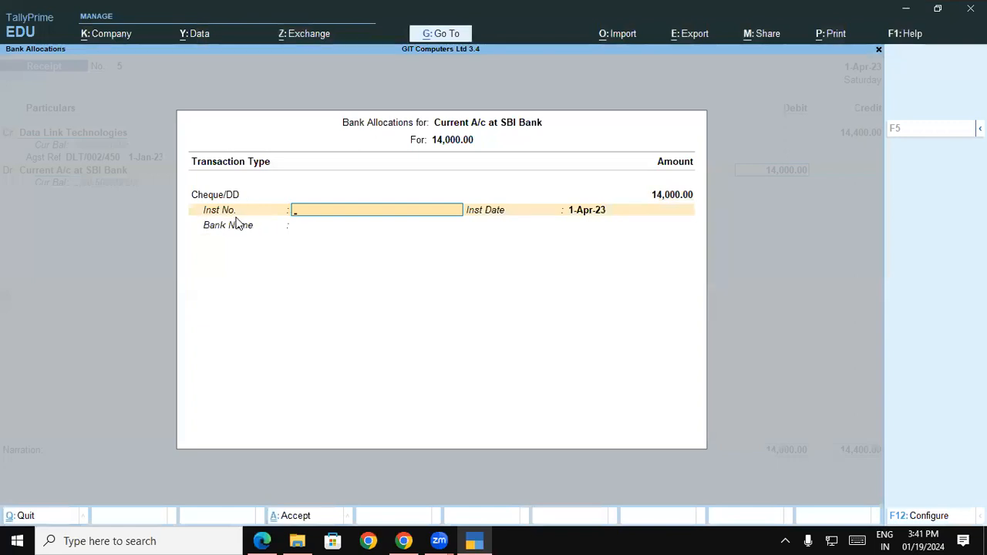
{"action": "left_click", "coordinate": [266, 540]}
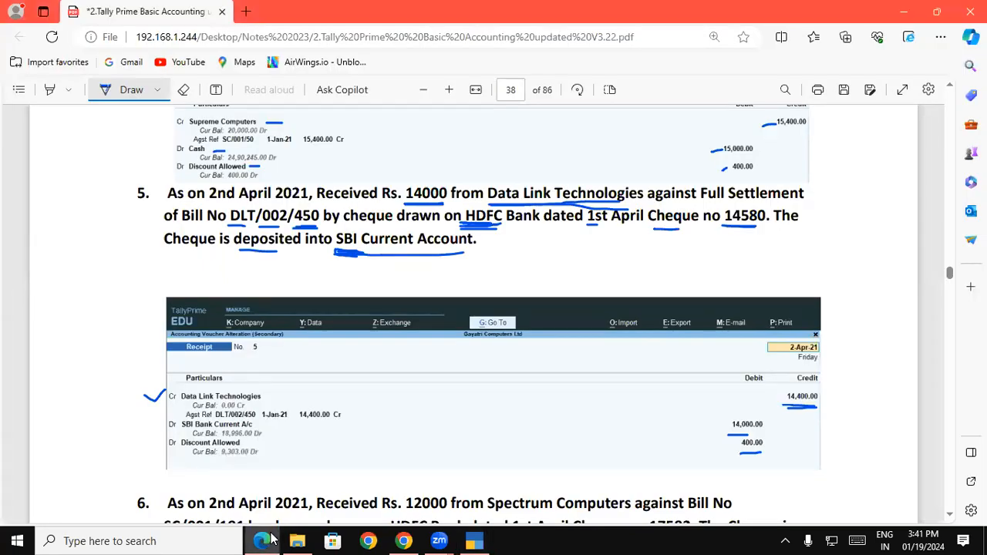
{"action": "left_click", "coordinate": [270, 540]}
{"action": "type", "text": "14580"}
{"action": "key", "text": "Return"}
{"action": "key", "text": "Return"}
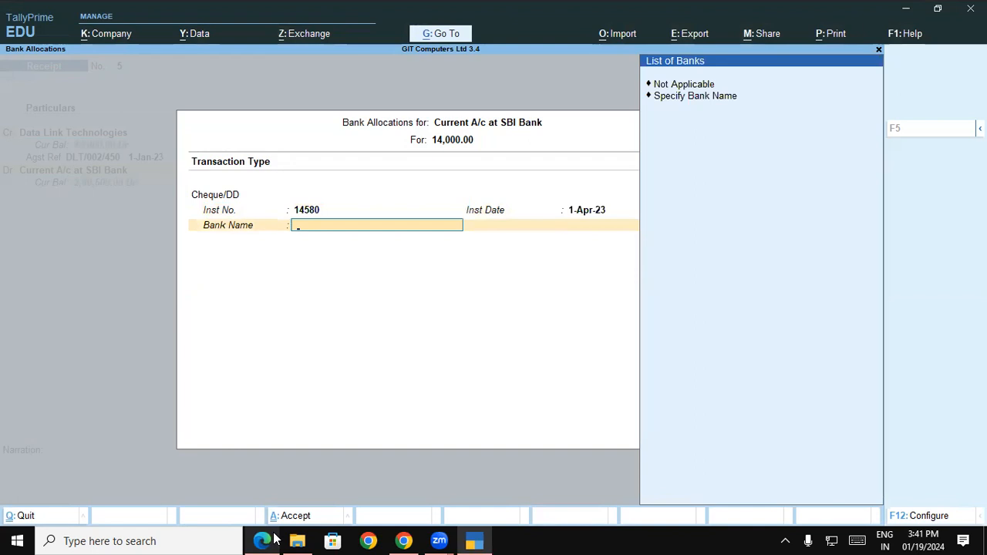
{"action": "key", "text": "Down"}
{"action": "key", "text": "Return"}
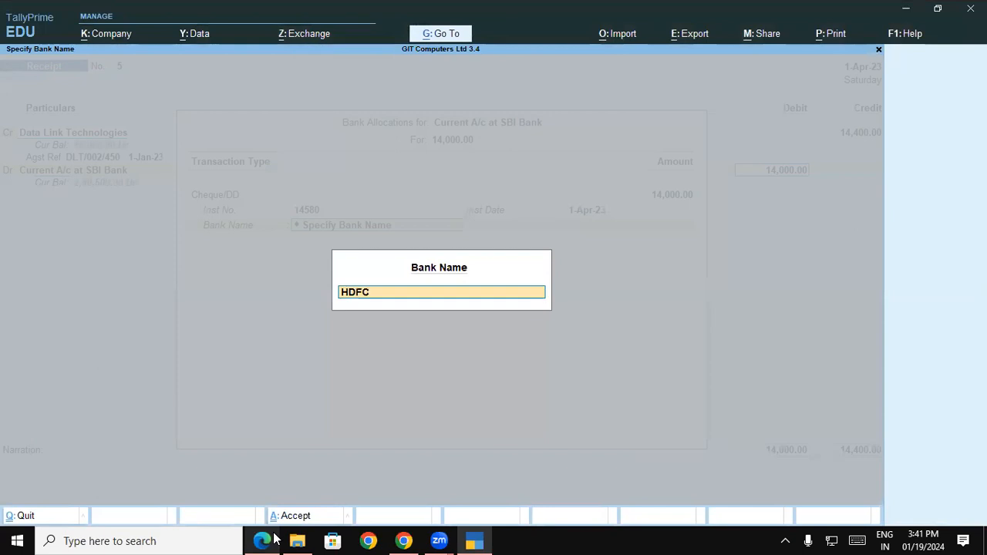
{"action": "type", "text": "HDFC BANK"}
{"action": "key", "text": "Return"}
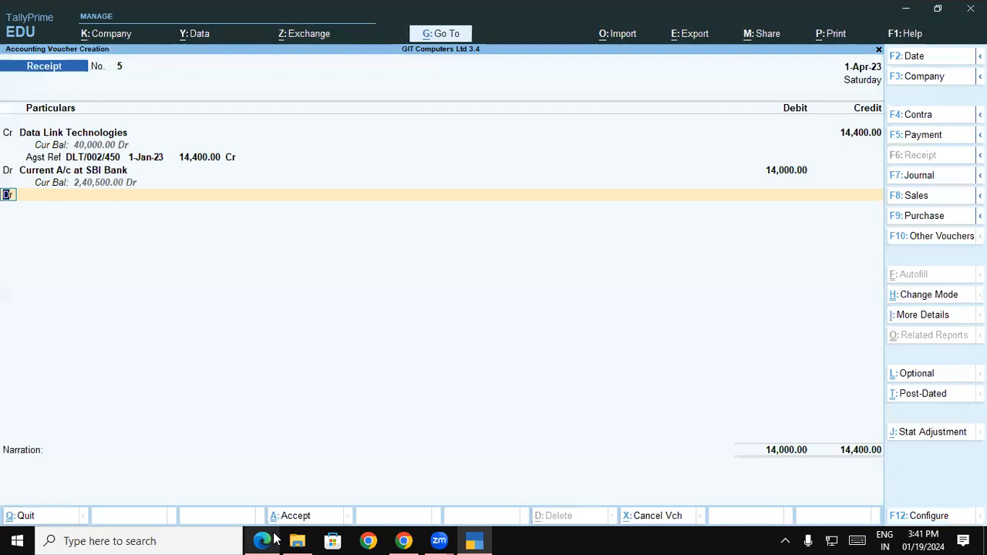
Debit DISCOUNT ALLOWED with the remaining 400.00, leave the narration blank and accept the receipt voucher
{"action": "key", "text": "Return"}
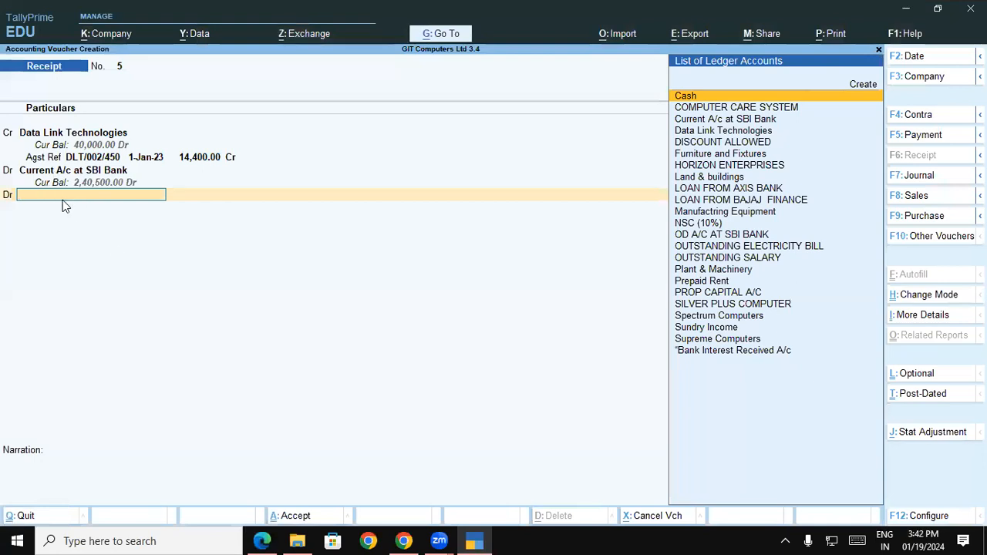
{"action": "type", "text": "D"}
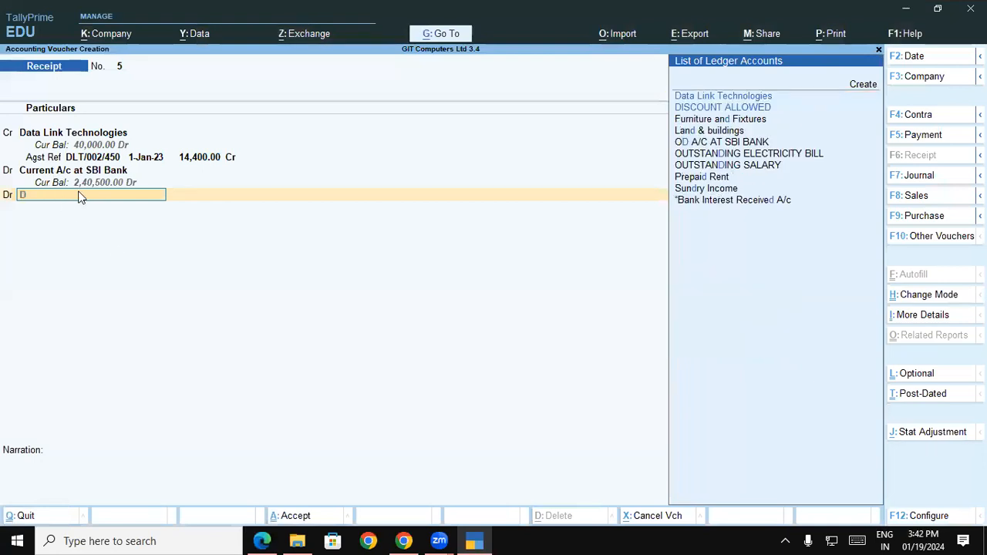
{"action": "key", "text": "Down"}
{"action": "key", "text": "Return"}
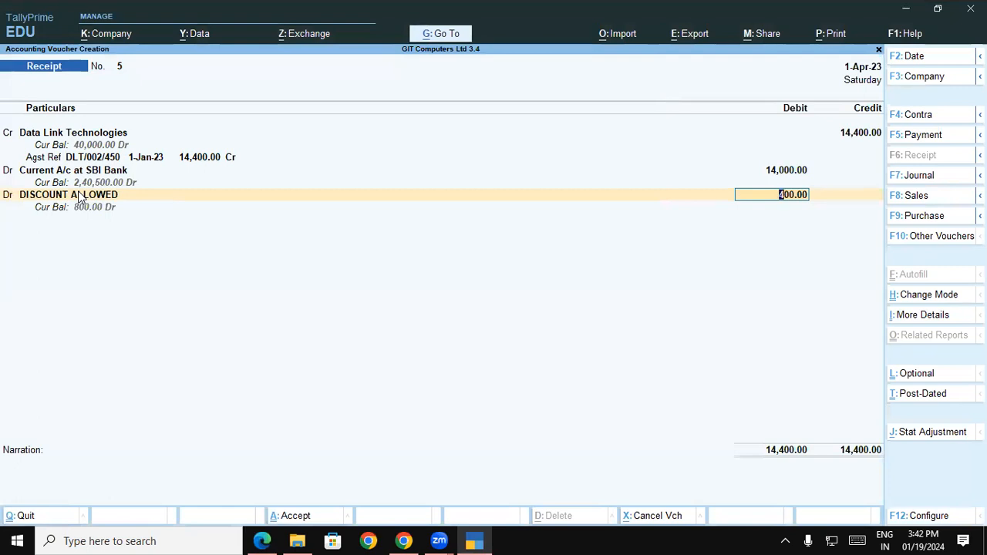
{"action": "key", "text": "Return"}
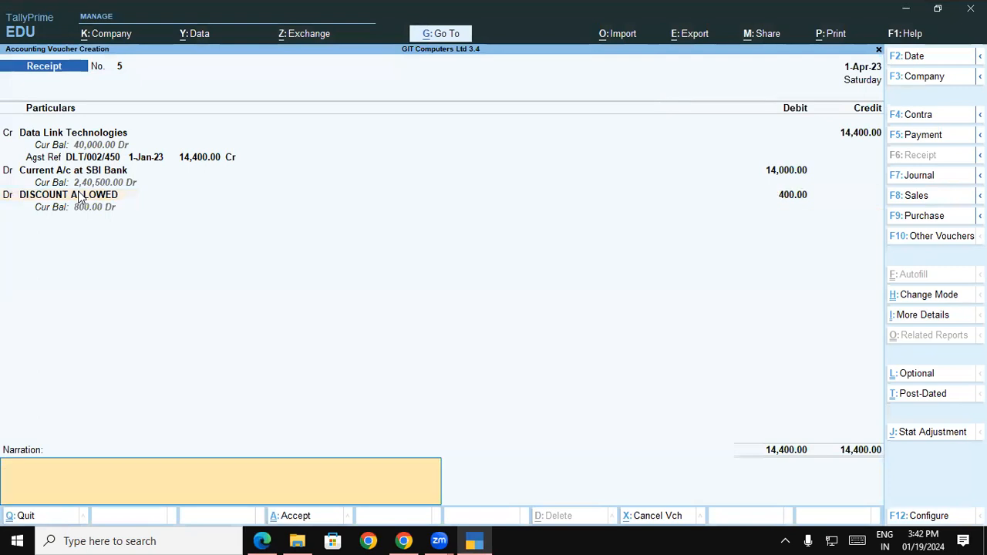
{"action": "key", "text": "Return"}
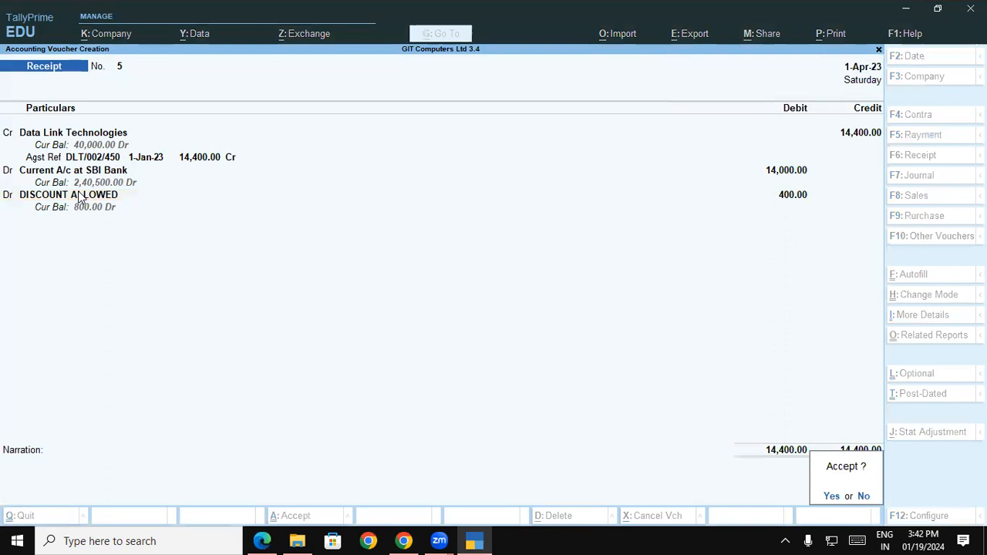
{"action": "key", "text": "Return"}
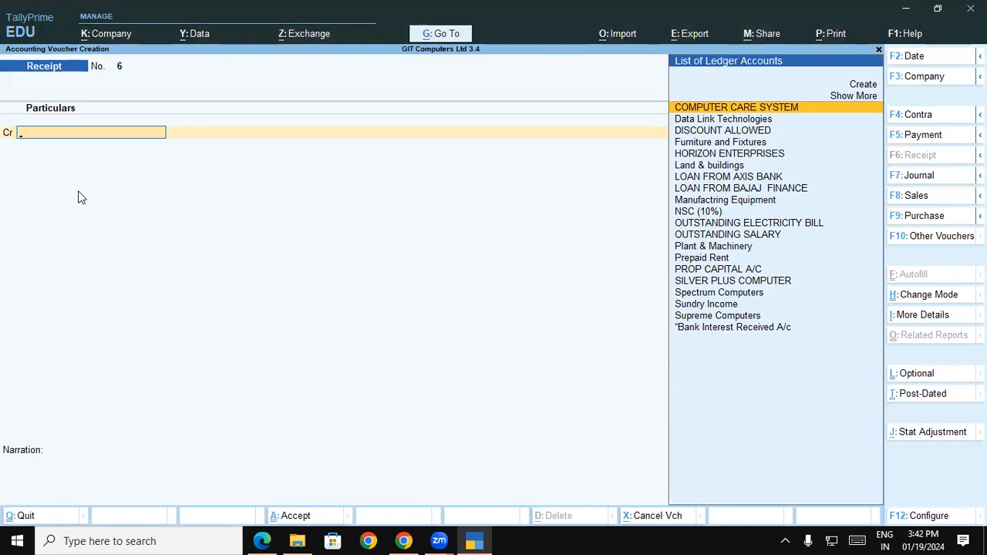
Quit receipt voucher creation and open the Account Books reports
{"action": "key", "text": "Escape"}
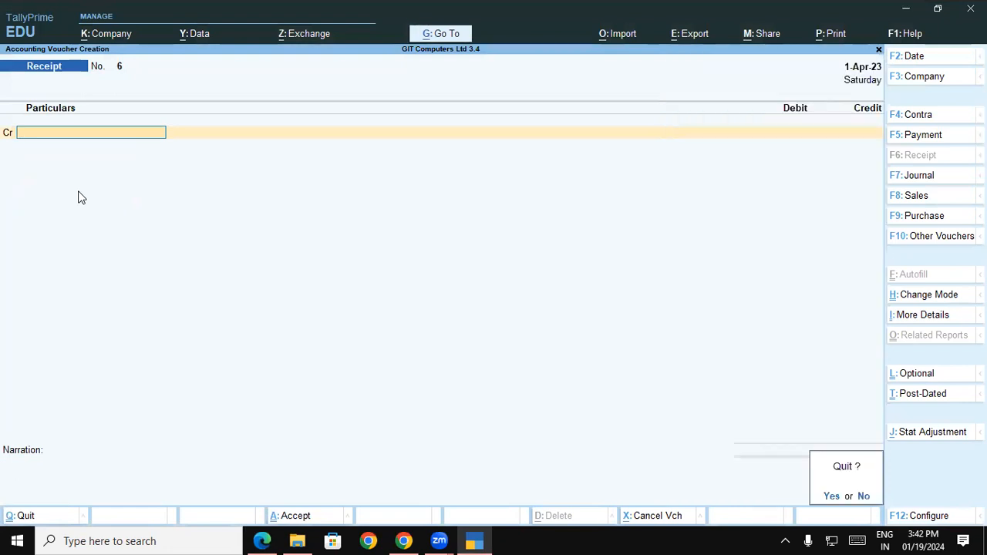
{"action": "key", "text": "Return"}
{"action": "key", "text": "Down"}
{"action": "key", "text": "Down"}
{"action": "key", "text": "Down"}
{"action": "key", "text": "Down"}
{"action": "key", "text": "Down"}
{"action": "key", "text": "Down"}
{"action": "key", "text": "Down"}
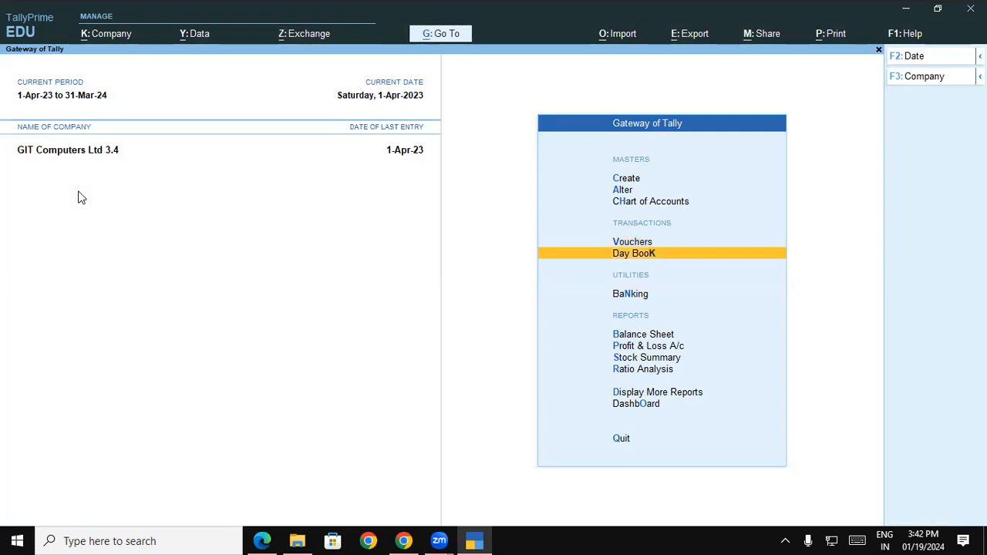
{"action": "key", "text": "Return"}
{"action": "key", "text": "Down"}
{"action": "key", "text": "Down"}
{"action": "key", "text": "Down"}
{"action": "key", "text": "Down"}
{"action": "key", "text": "Return"}
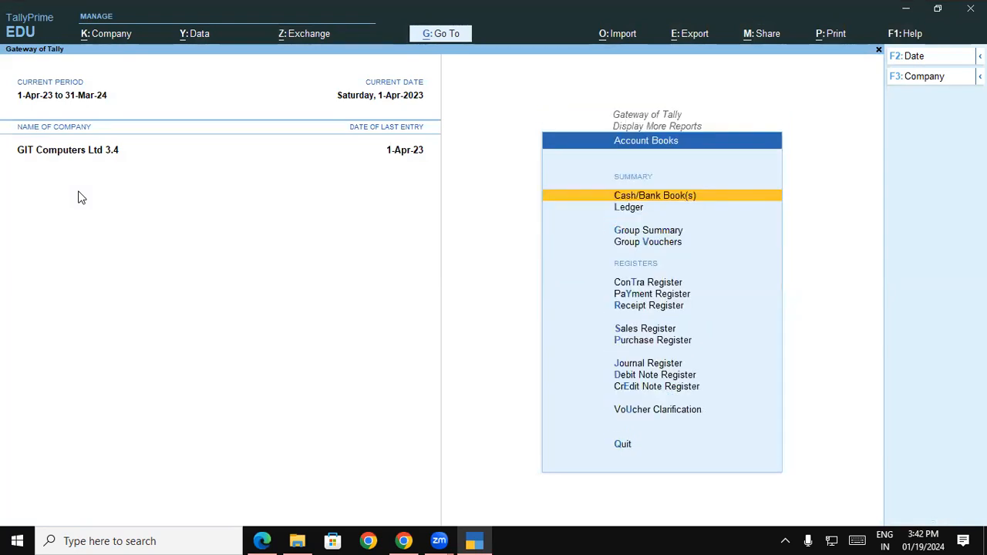
Open the ledger vouchers report for Data Link Technologies
{"action": "key", "text": "Down"}
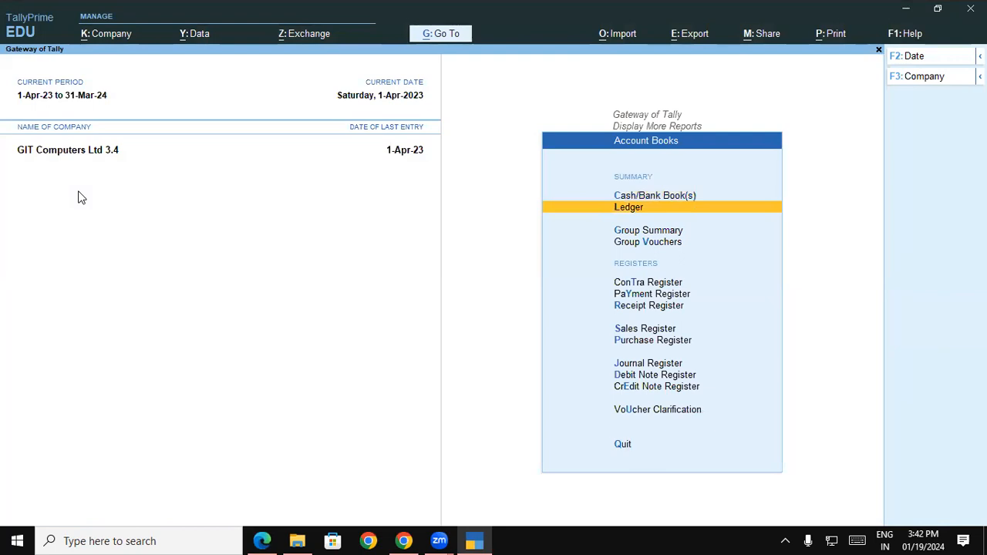
{"action": "key", "text": "Return"}
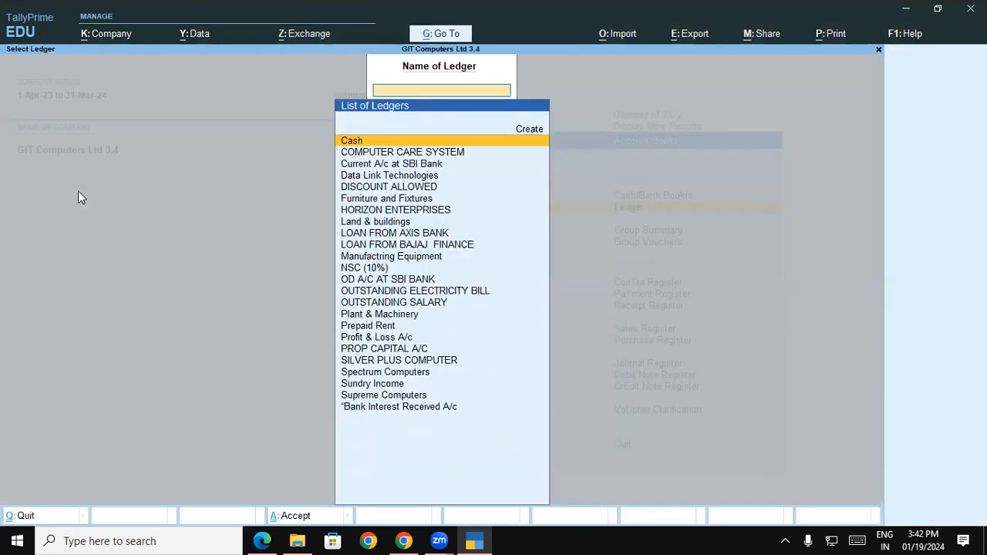
{"action": "type", "text": "D"}
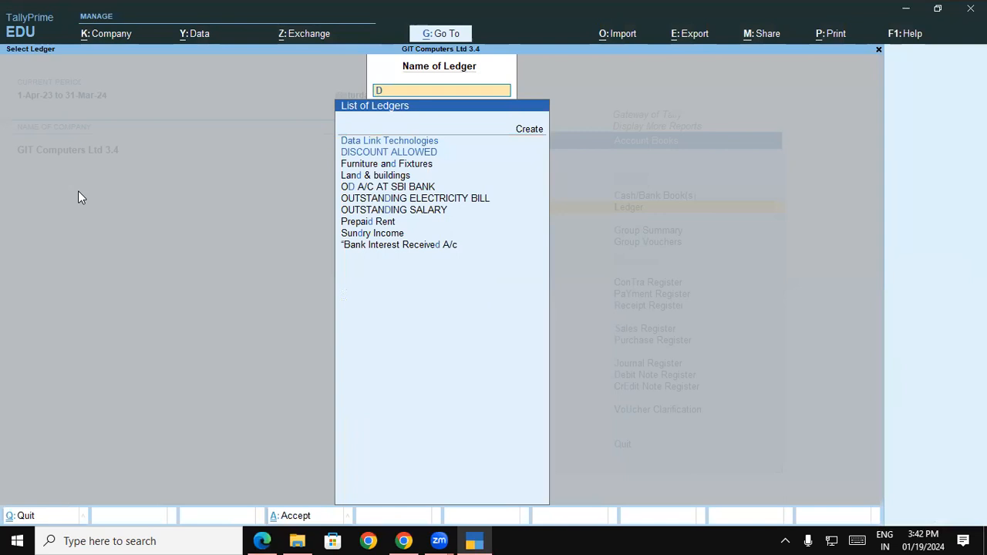
{"action": "key", "text": "Return"}
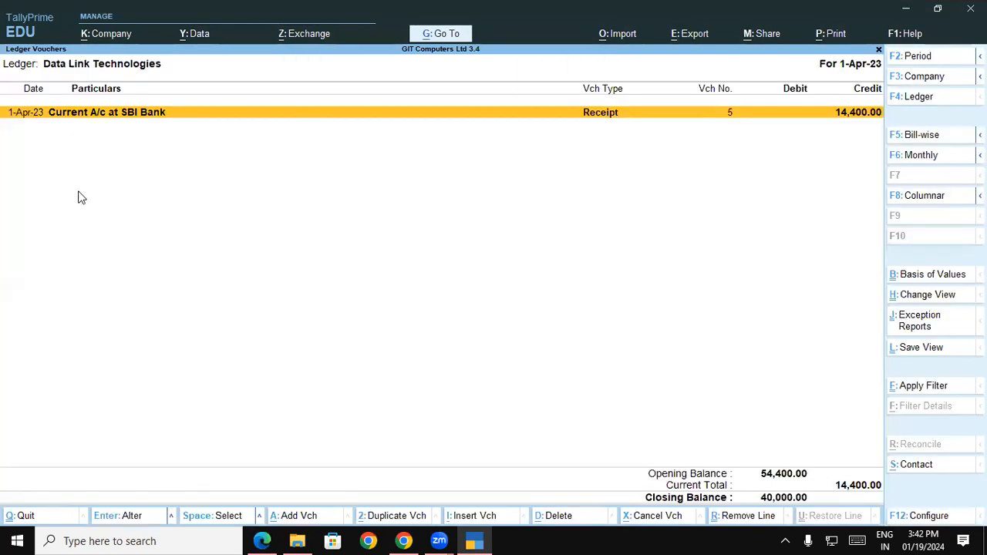
Set the ledger report's period from 1-4-2023 to 31-3-2024
{"action": "key", "text": "F2"}
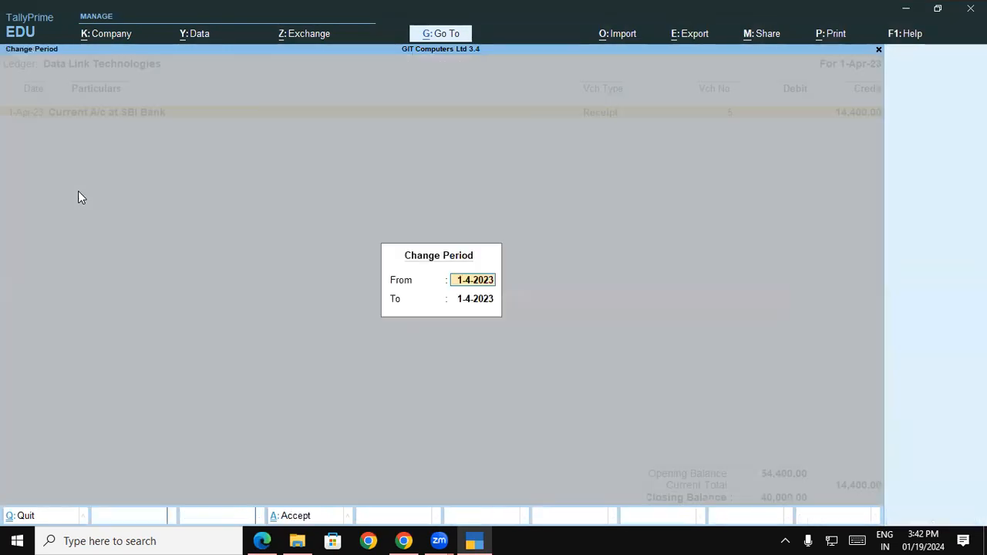
{"action": "type", "text": "1-4"}
{"action": "key", "text": "Return"}
{"action": "type", "text": "31"}
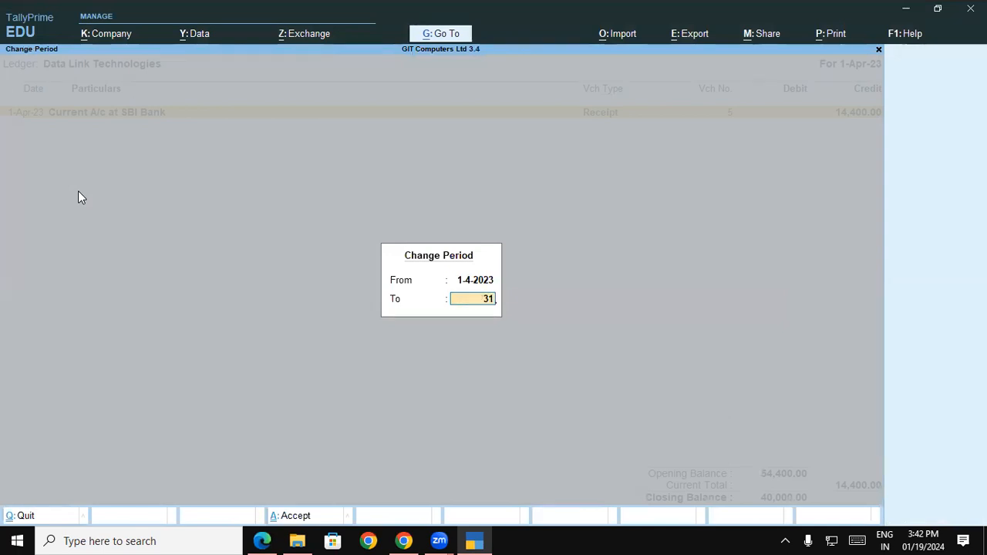
{"action": "type", "text": "-3"}
{"action": "key", "text": "Return"}
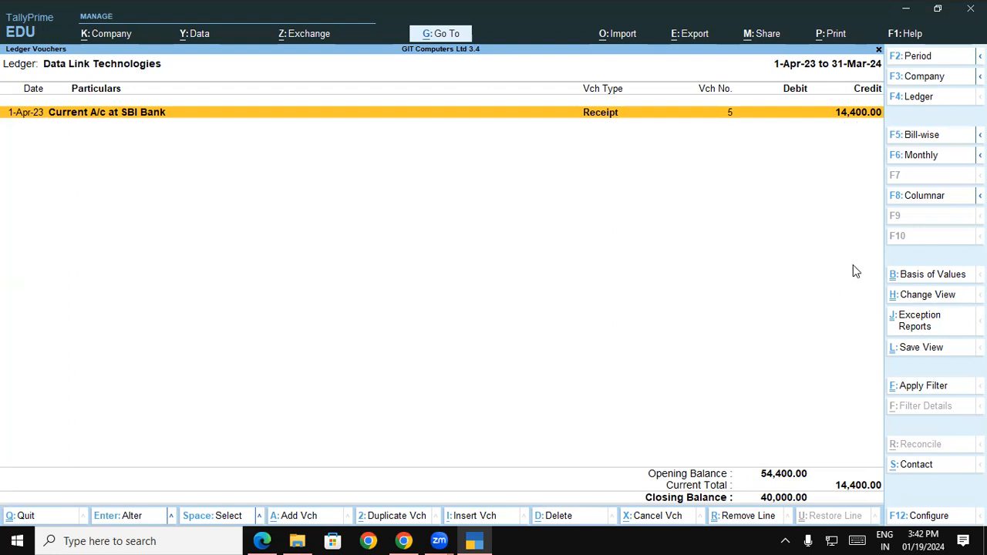
Review the bill-wise outstanding for Data Link Technologies, including bill DLT/002/452, and switch back to the PDF notes in Edge
{"action": "left_click", "coordinate": [917, 138]}
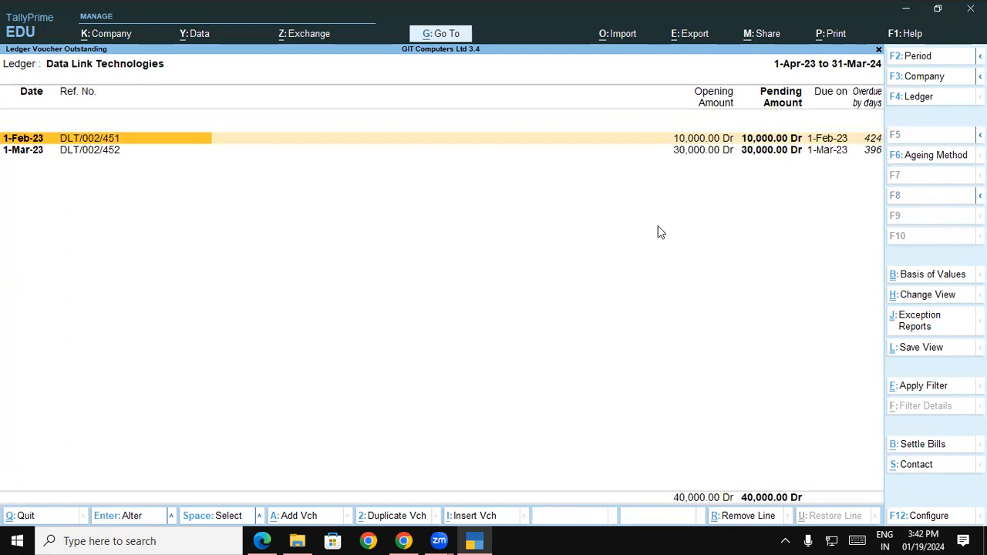
{"action": "left_click", "coordinate": [114, 154]}
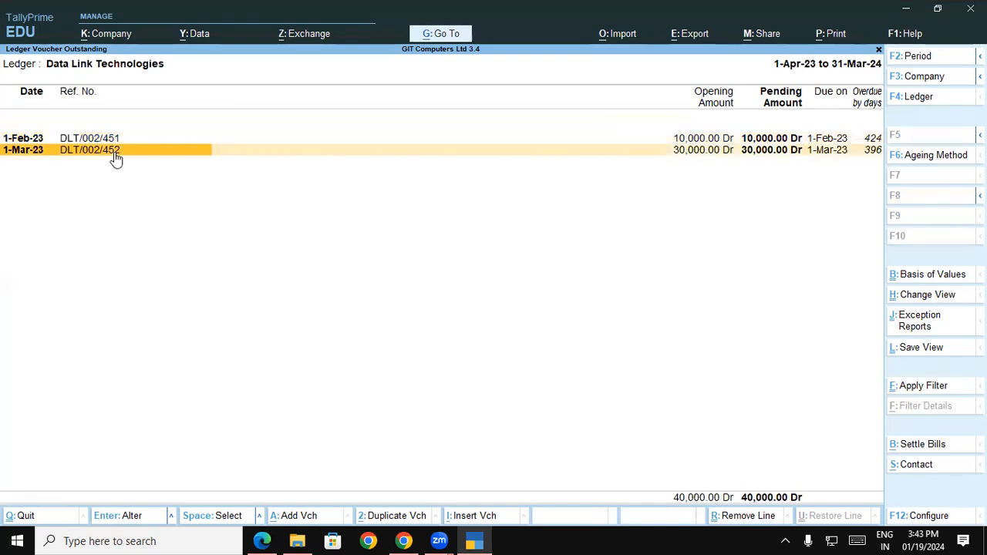
{"action": "left_click", "coordinate": [263, 540]}
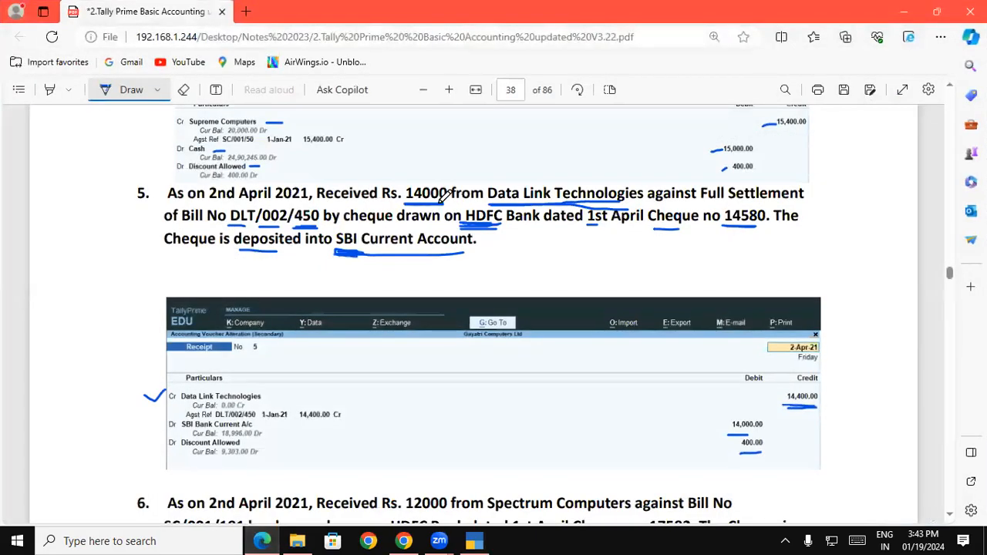
Switch to TallyPrime and check Data Link Technologies' pending bill DLT/002/451, its ledger vouchers and its bill-wise outstanding
{"action": "left_click_drag", "start_coordinate": [294, 229], "coordinate": [317, 227]}
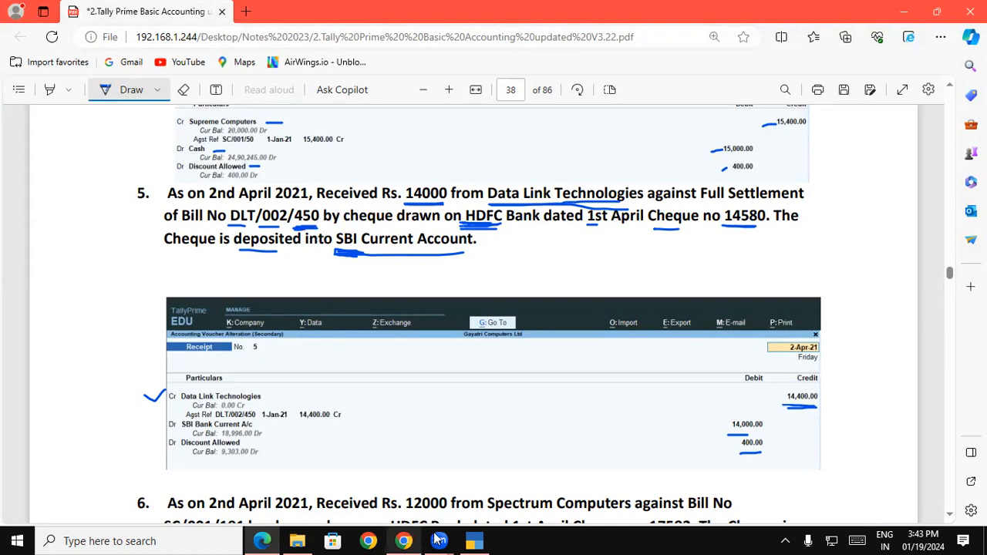
{"action": "left_click", "coordinate": [480, 540]}
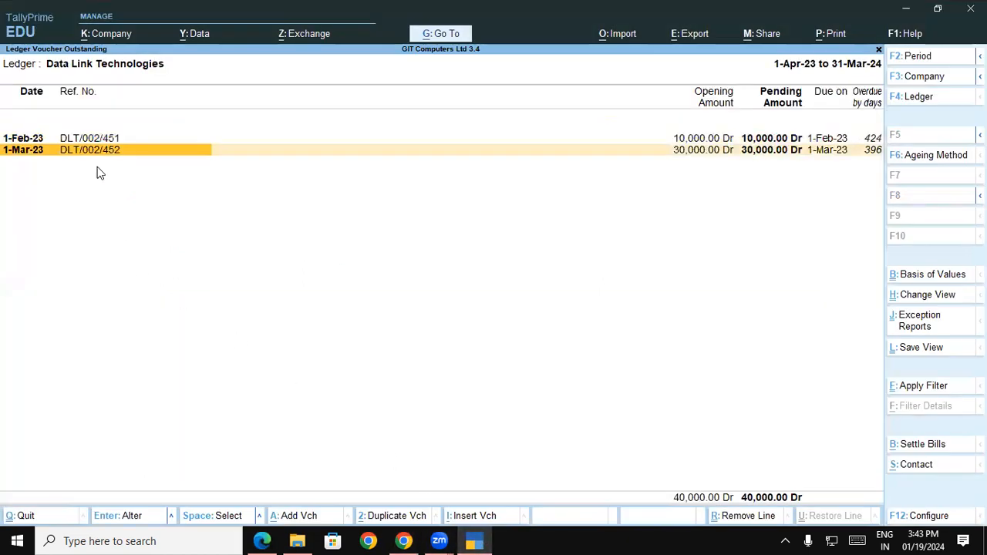
{"action": "left_click", "coordinate": [112, 140]}
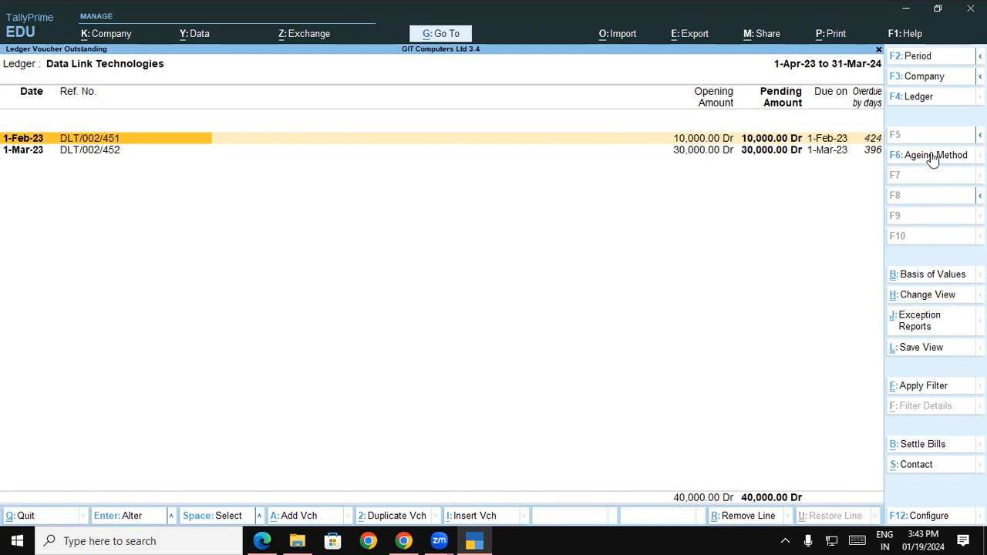
{"action": "key", "text": "Escape"}
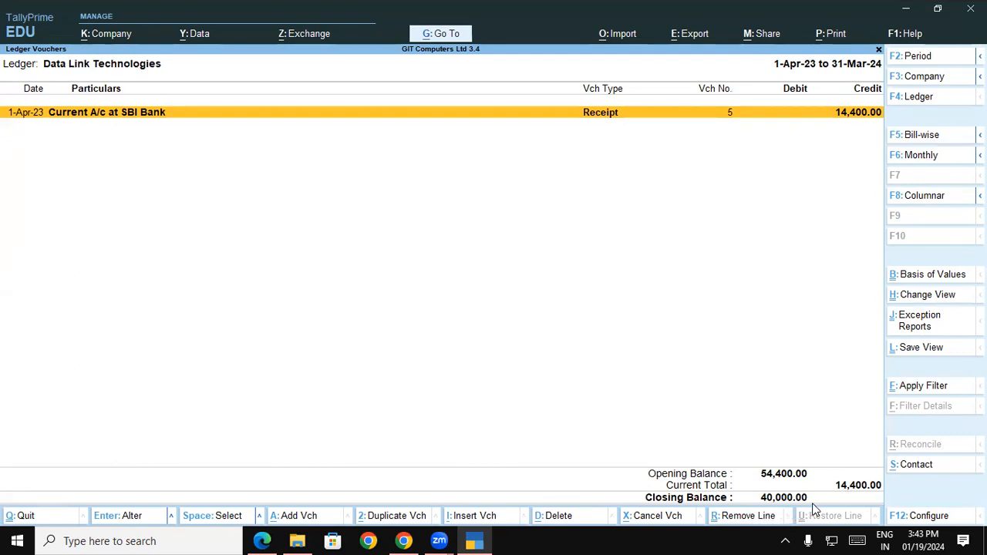
{"action": "left_click", "coordinate": [911, 137]}
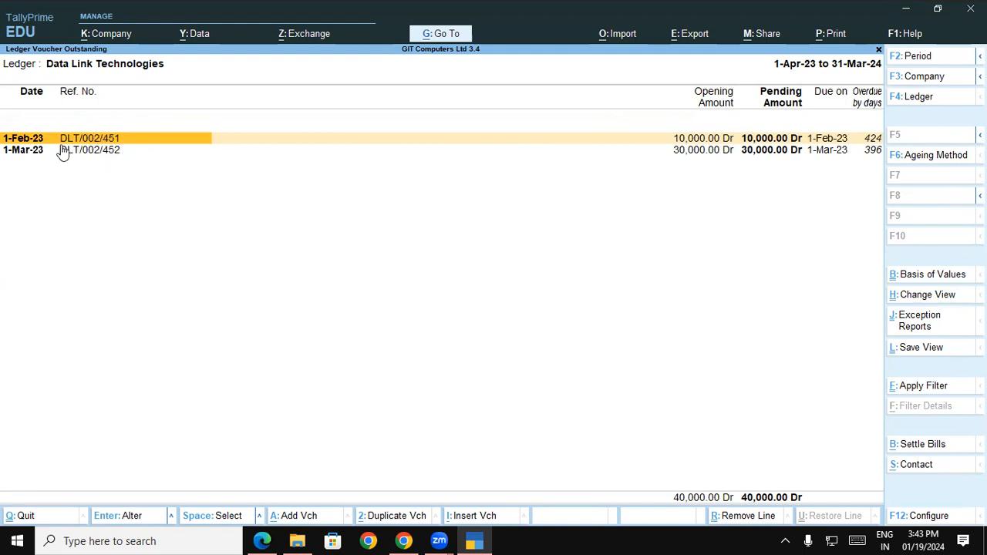
Close the Data Link Technologies ledger reports and return to the Account Books menu
{"action": "key", "text": "Escape"}
{"action": "key", "text": "Escape"}
{"action": "key", "text": "Escape"}
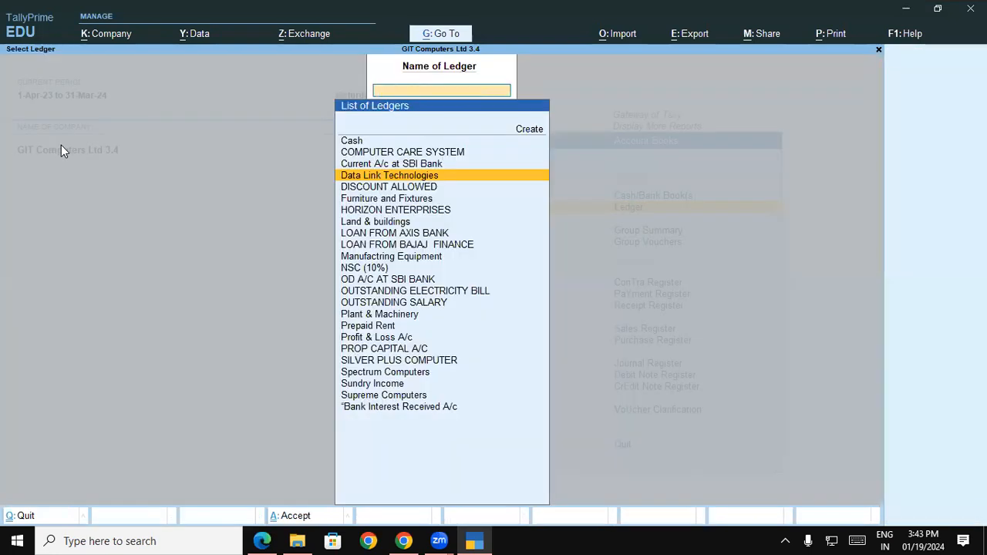
{"action": "key", "text": "Escape"}
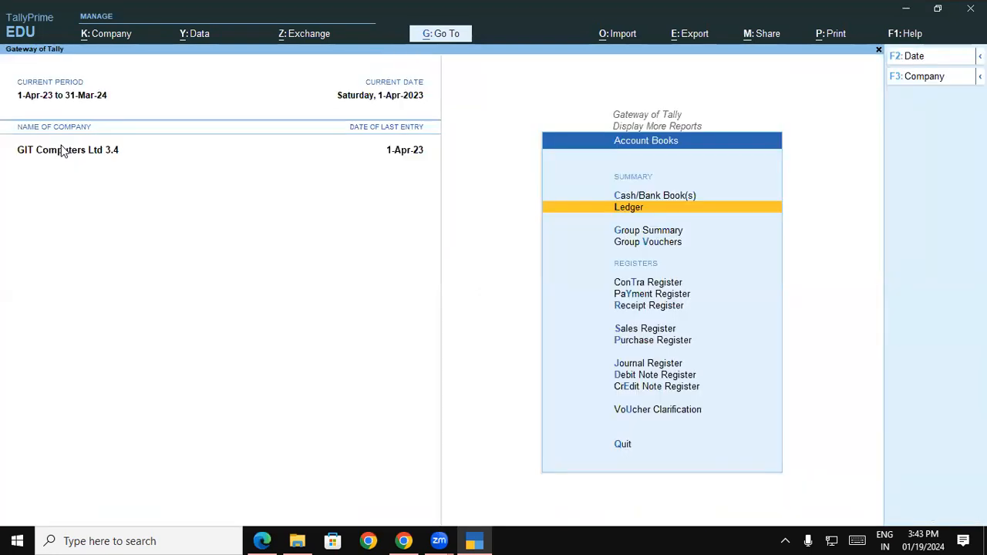
In the PDF notes in Edge, underline exercise 6's date, the amount 12000, Spectrum Computers and bill number SC/001/191
{"action": "left_click", "coordinate": [263, 539]}
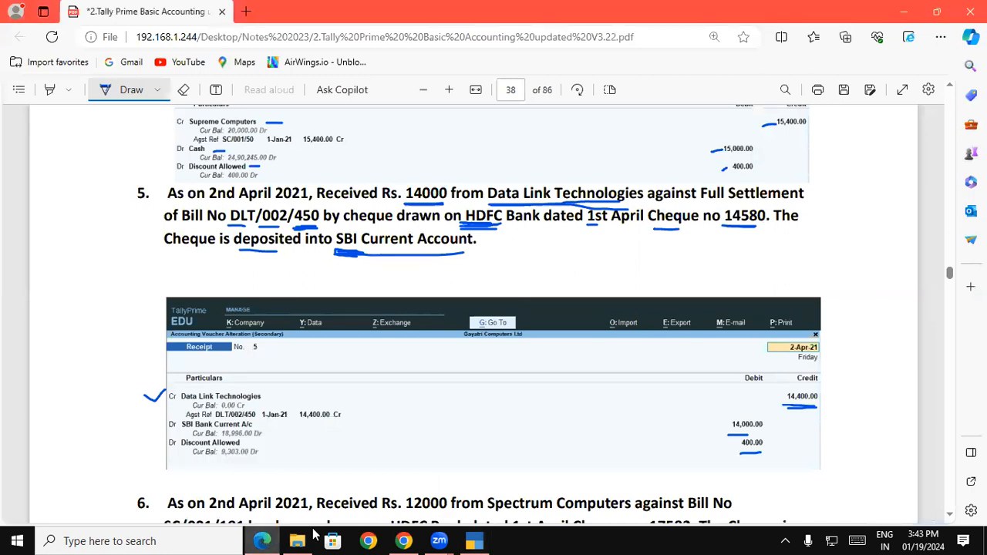
{"action": "scroll", "coordinate": [950, 516], "scroll_direction": "down", "scroll_amount": 4}
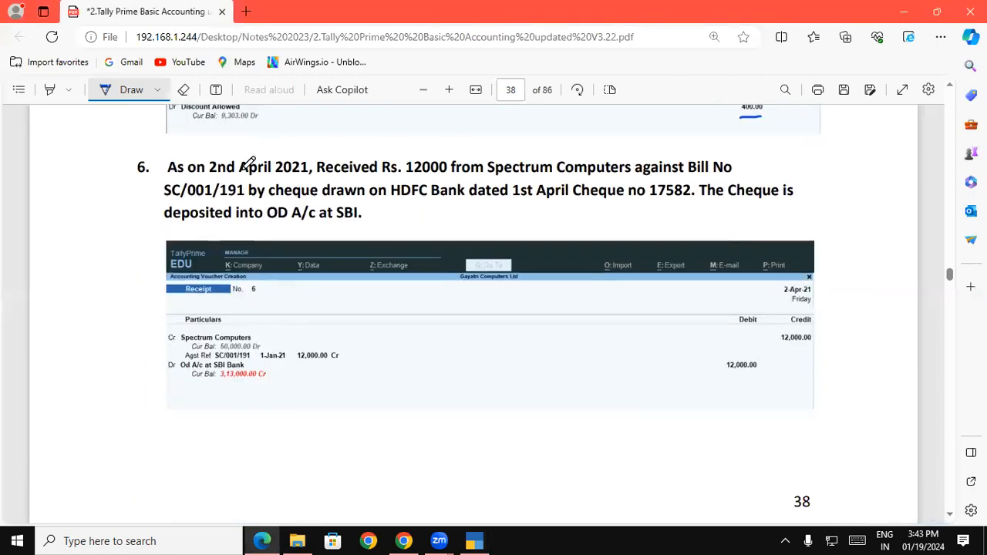
{"action": "left_click_drag", "start_coordinate": [210, 177], "coordinate": [308, 176]}
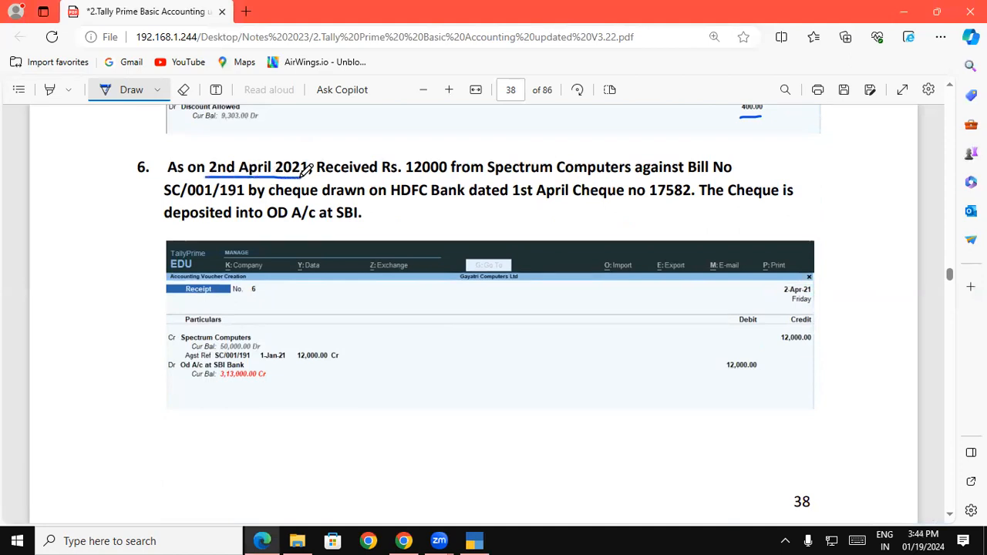
{"action": "left_click_drag", "start_coordinate": [407, 178], "coordinate": [631, 177]}
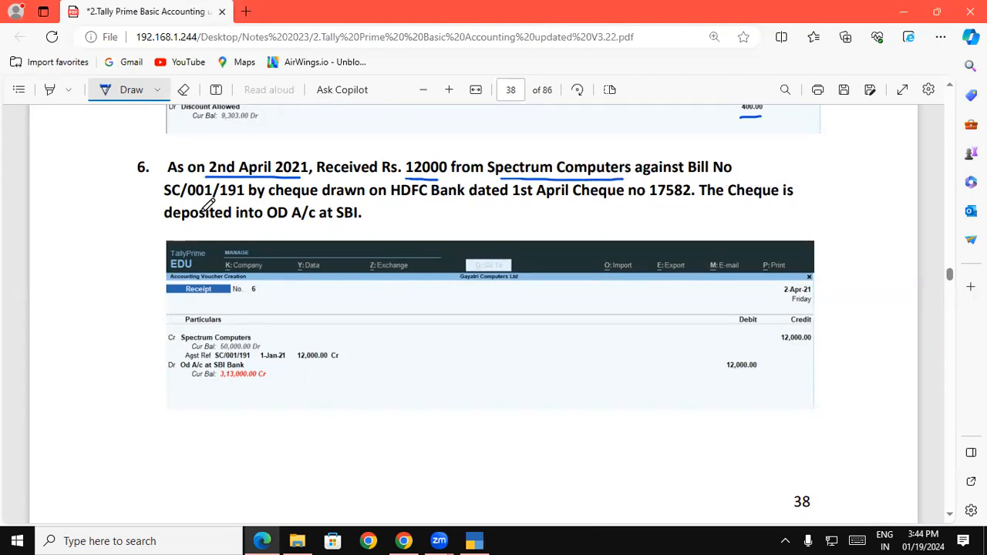
{"action": "mouse_move", "coordinate": [165, 204]}
{"action": "left_mouse_down"}
{"action": "mouse_move", "coordinate": [258, 202]}
{"action": "mouse_move", "coordinate": [249, 202]}
{"action": "left_mouse_up"}
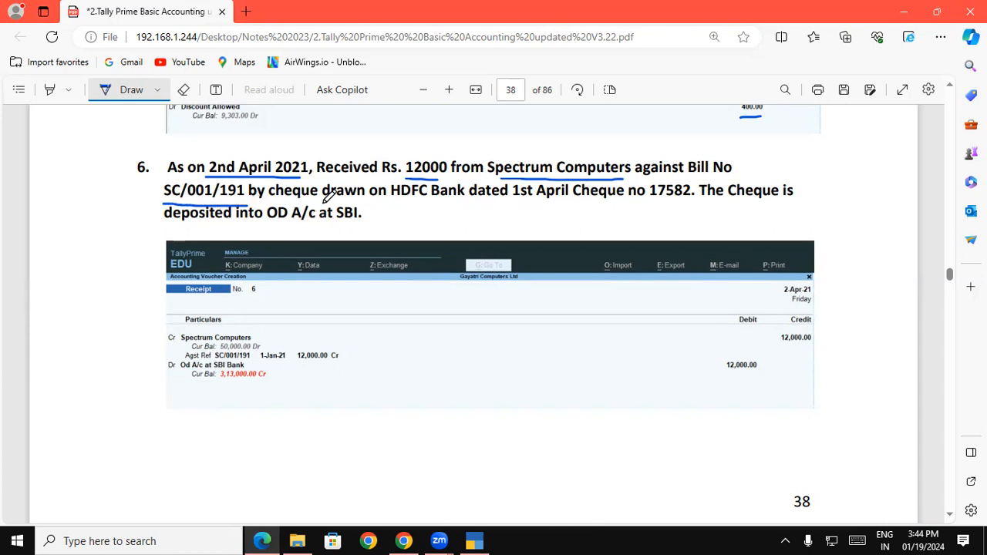
Underline HDFC, 1st April, the cheque number and OD A/c at SBI in exercise 6, and re-emphasise Spectrum Computers and 191
{"action": "left_click_drag", "start_coordinate": [391, 203], "coordinate": [434, 201]}
{"action": "left_click_drag", "start_coordinate": [513, 200], "coordinate": [574, 200]}
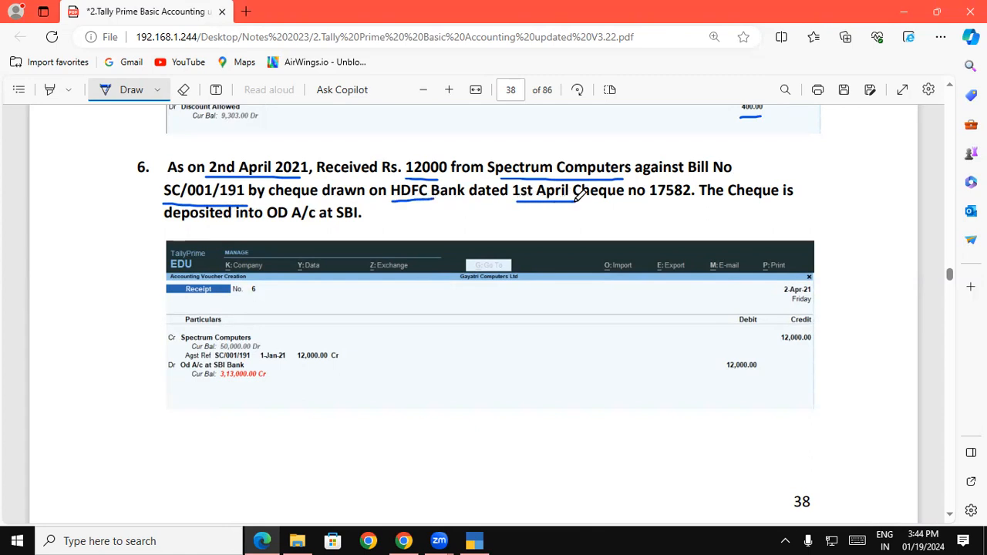
{"action": "left_click_drag", "start_coordinate": [649, 204], "coordinate": [691, 204]}
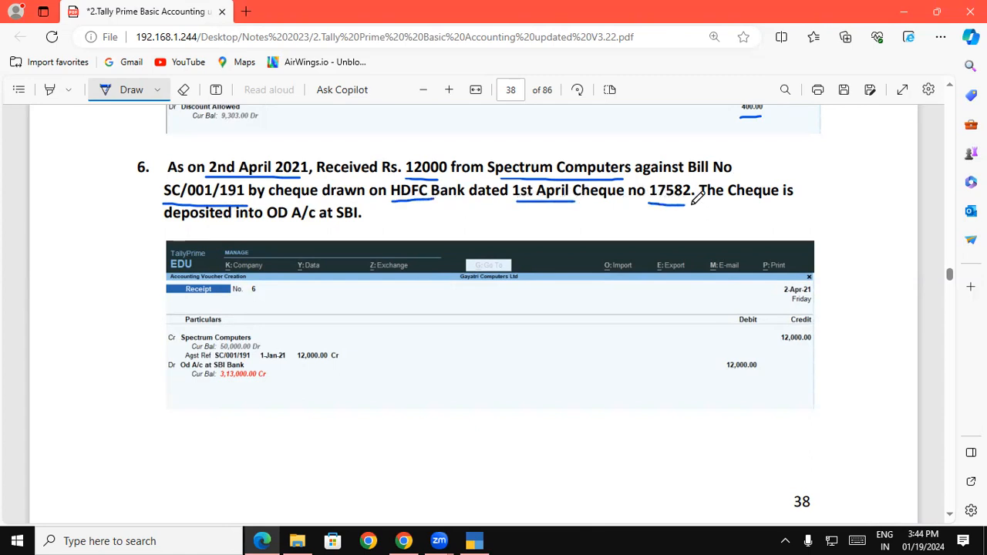
{"action": "mouse_move", "coordinate": [270, 223]}
{"action": "left_mouse_down"}
{"action": "mouse_move", "coordinate": [361, 223]}
{"action": "mouse_move", "coordinate": [434, 199]}
{"action": "left_mouse_up"}
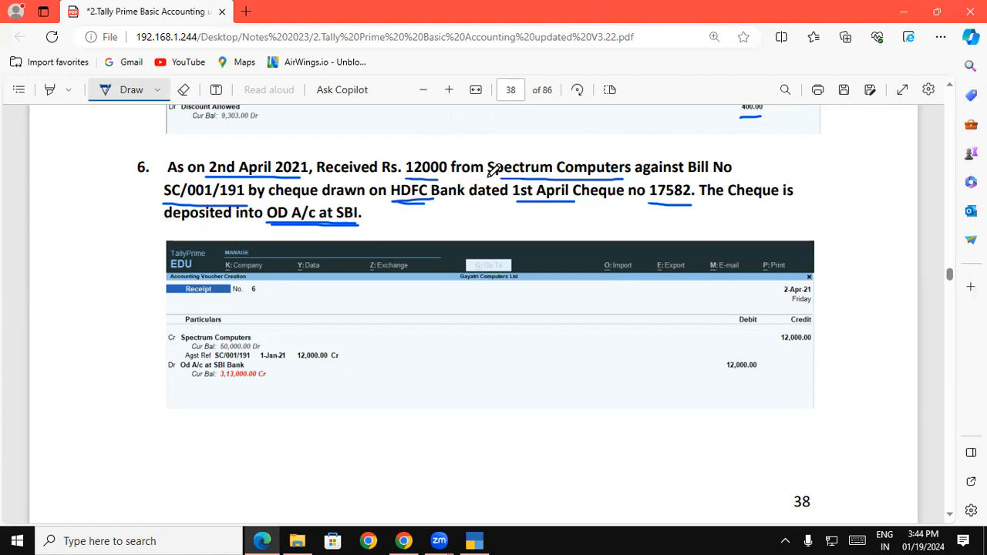
{"action": "left_click_drag", "start_coordinate": [511, 175], "coordinate": [517, 174]}
{"action": "scroll", "coordinate": [950, 522], "scroll_direction": "down", "scroll_amount": 2}
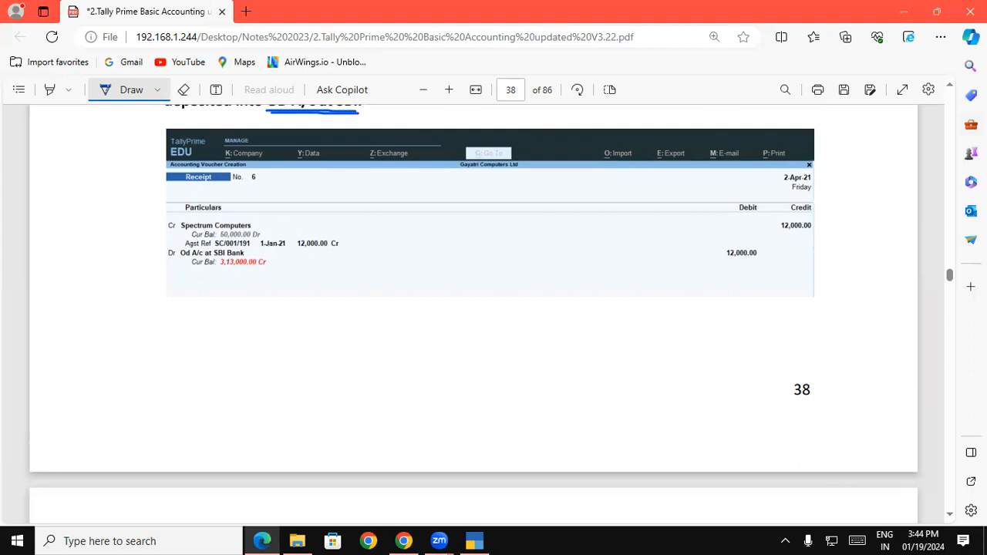
{"action": "scroll", "coordinate": [661, 159], "scroll_direction": "up", "scroll_amount": 1}
{"action": "scroll", "coordinate": [660, 159], "scroll_direction": "up", "scroll_amount": 1}
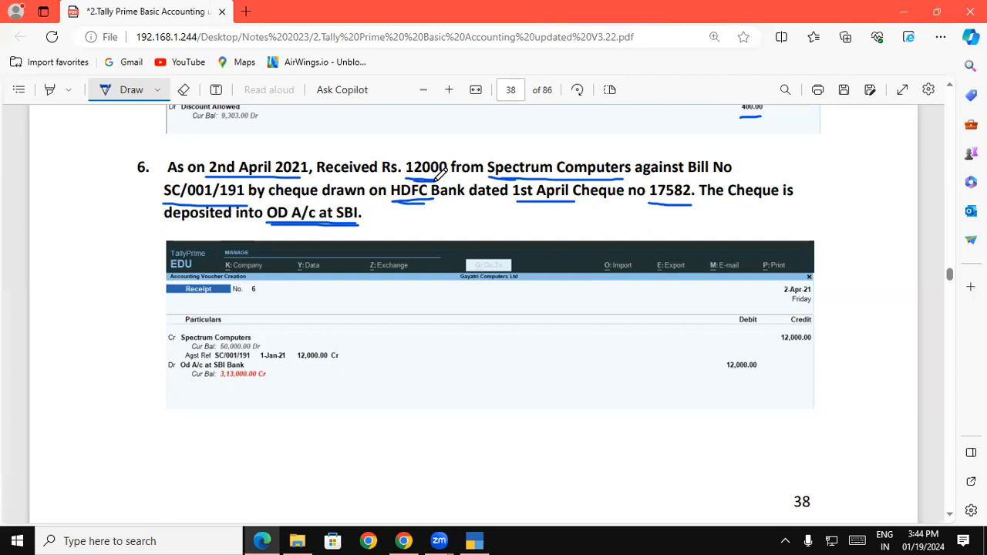
{"action": "left_click_drag", "start_coordinate": [215, 202], "coordinate": [244, 202]}
On the sample receipt, tick the Spectrum Computers and OD A/c lines, underline the 12,000.00 credit, and write Cr and Dr beside them
{"action": "left_click_drag", "start_coordinate": [153, 338], "coordinate": [166, 332]}
{"action": "left_click_drag", "start_coordinate": [778, 348], "coordinate": [808, 345]}
{"action": "left_click_drag", "start_coordinate": [151, 368], "coordinate": [172, 358]}
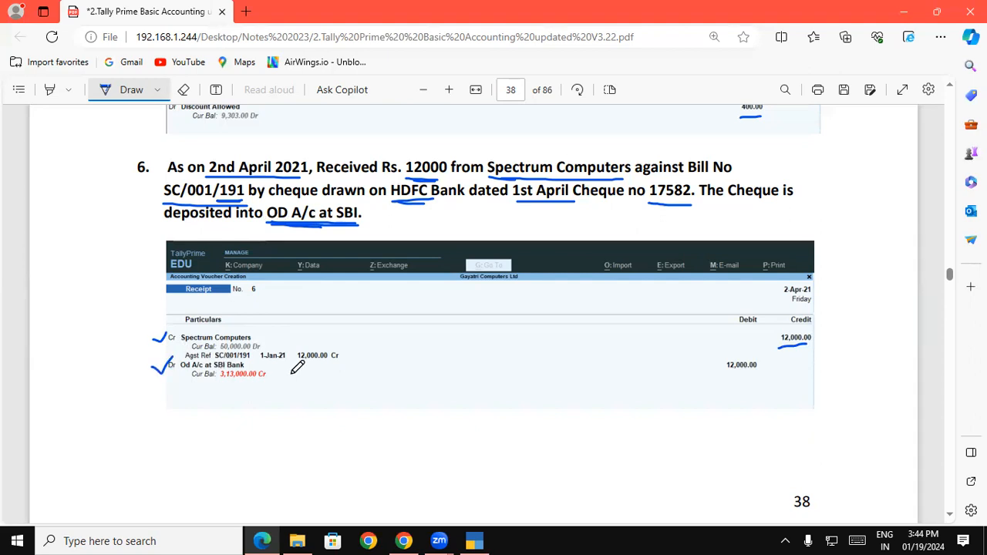
{"action": "left_click_drag", "start_coordinate": [257, 335], "coordinate": [312, 329]}
{"action": "mouse_move", "coordinate": [284, 369]}
{"action": "left_mouse_down"}
{"action": "mouse_move", "coordinate": [307, 367]}
{"action": "mouse_move", "coordinate": [296, 382]}
{"action": "mouse_move", "coordinate": [308, 383]}
{"action": "left_mouse_up"}
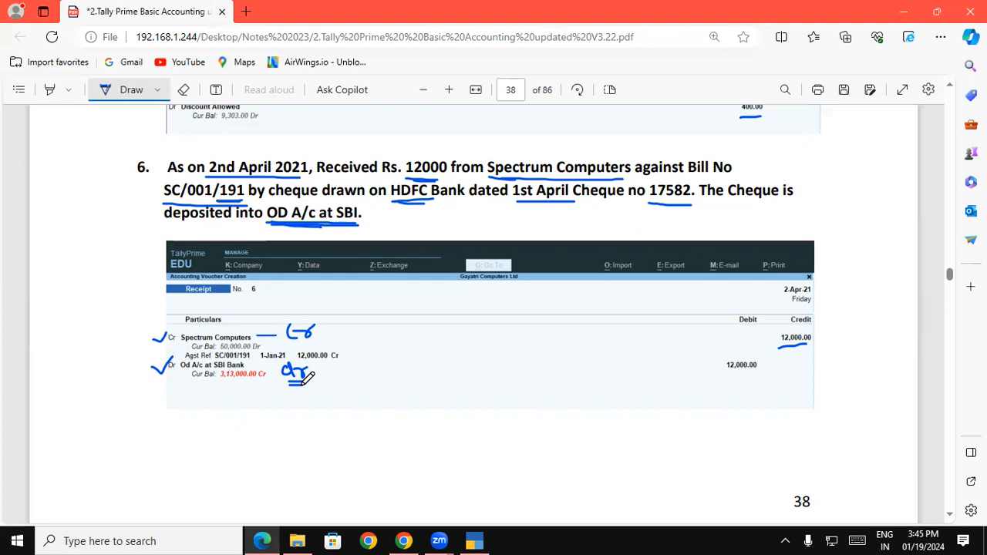
Switch to TallyPrime and leave the Account Books reports for the Gateway of Tally
{"action": "left_click", "coordinate": [475, 539]}
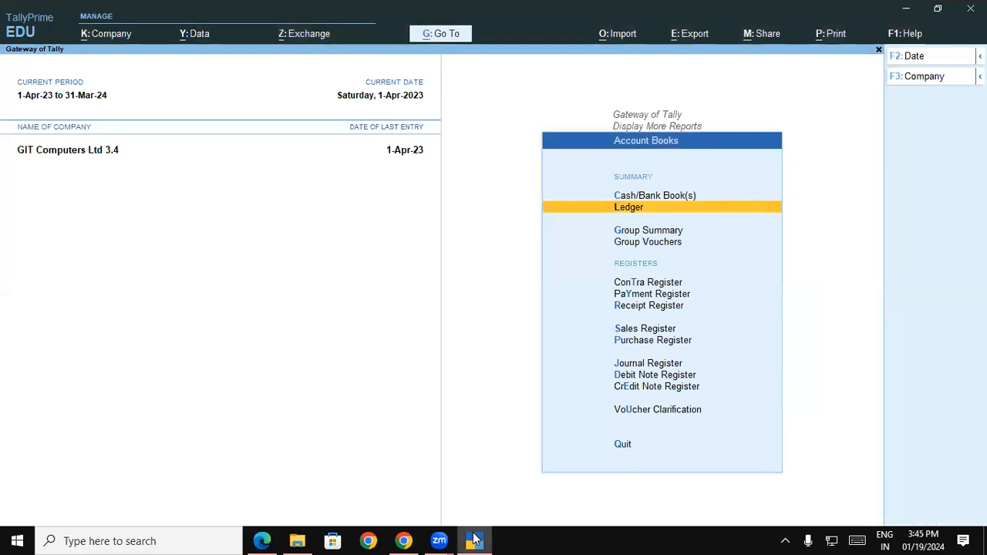
{"action": "key", "text": "Escape"}
{"action": "key", "text": "Escape"}
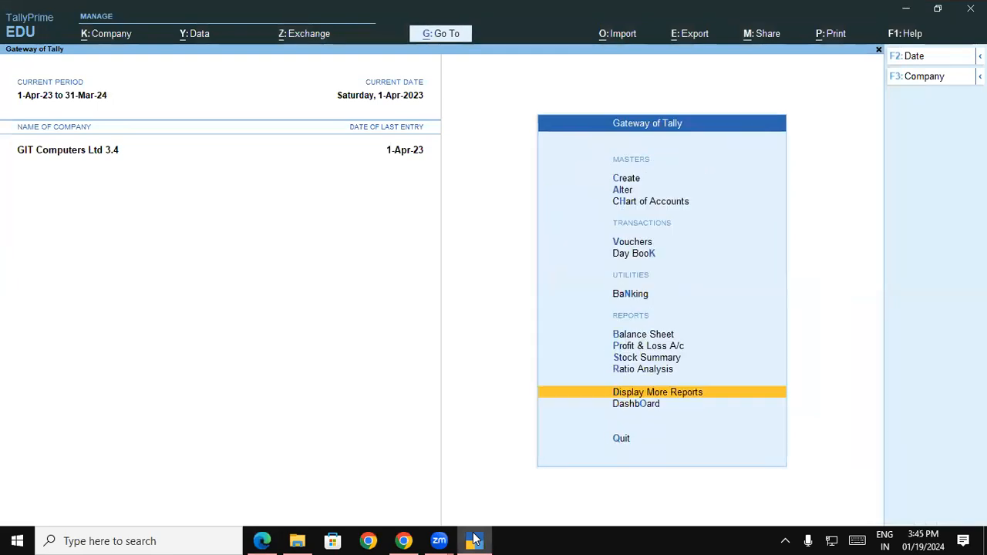